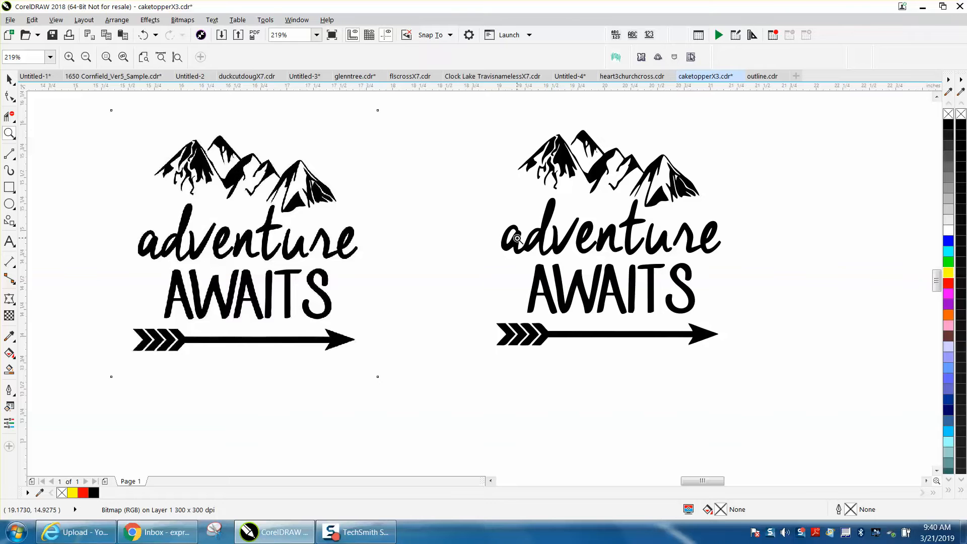
Step: Examine the "adventure AWAITS" bitmaps up close and the heart-shaped cake topper design beneath them
scroll(517, 238, down, 4)
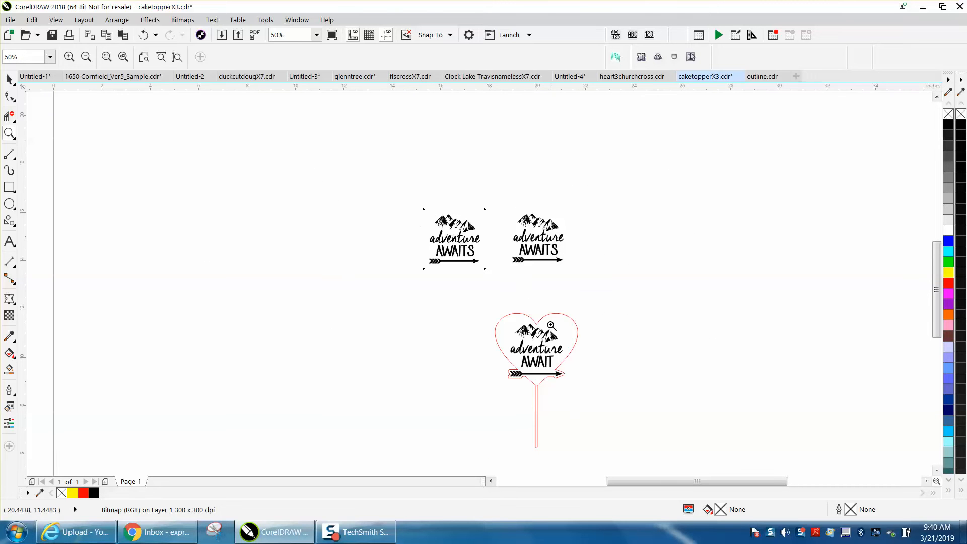
drag(499, 309, 614, 446)
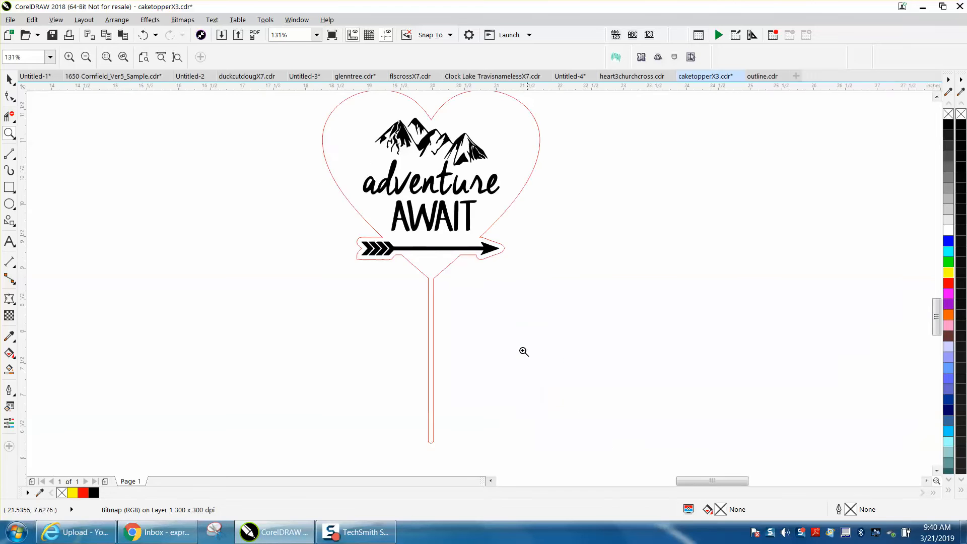
scroll(445, 322, down, 4)
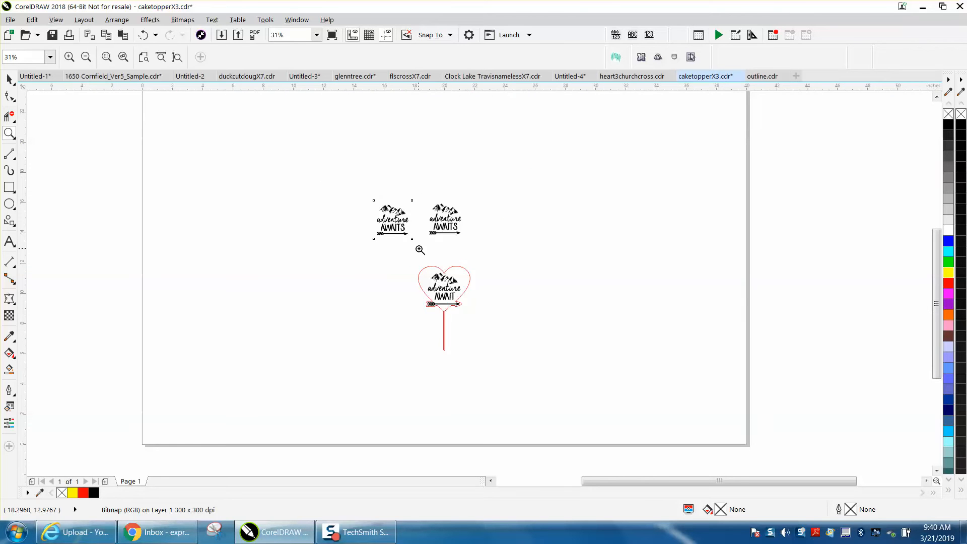
drag(425, 203, 475, 239)
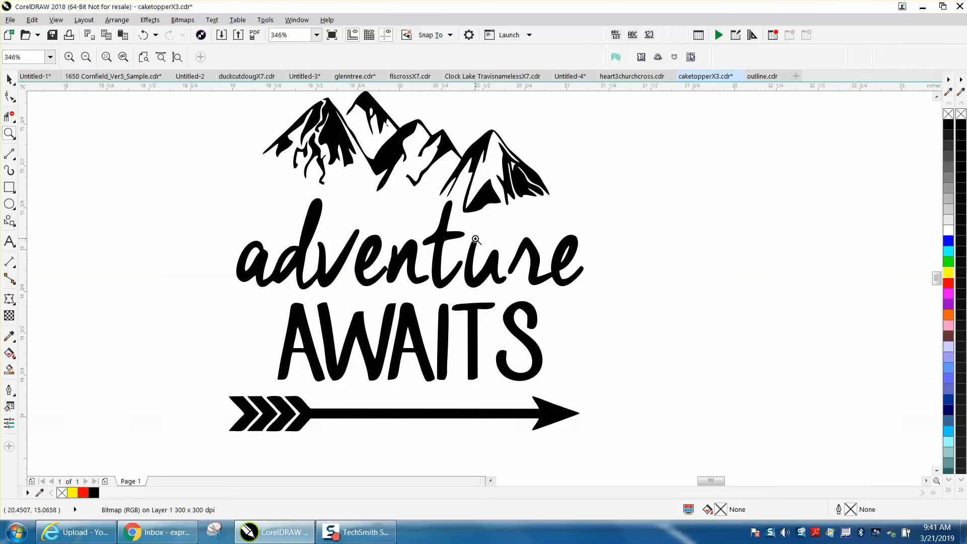
scroll(432, 257, down, 2)
drag(245, 238, 164, 287)
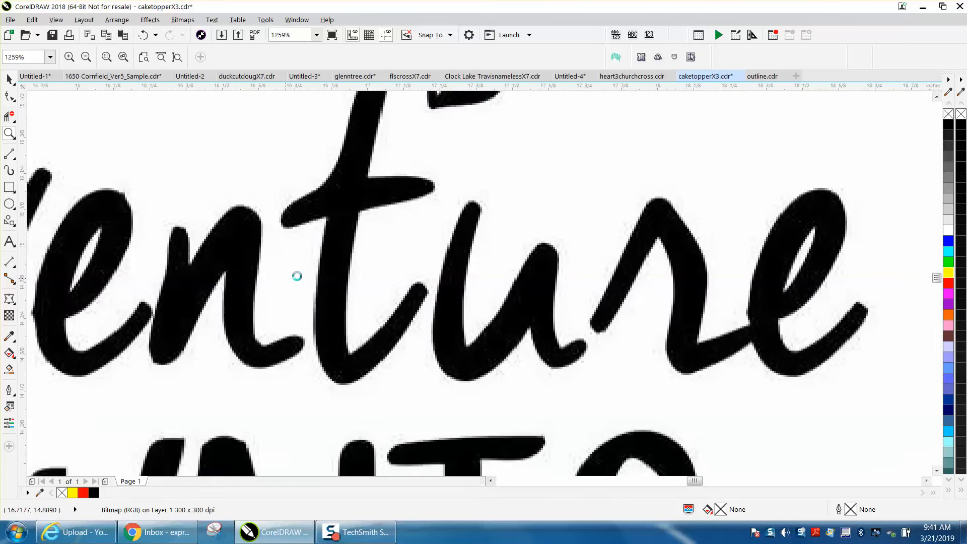
scroll(297, 276, down, 3)
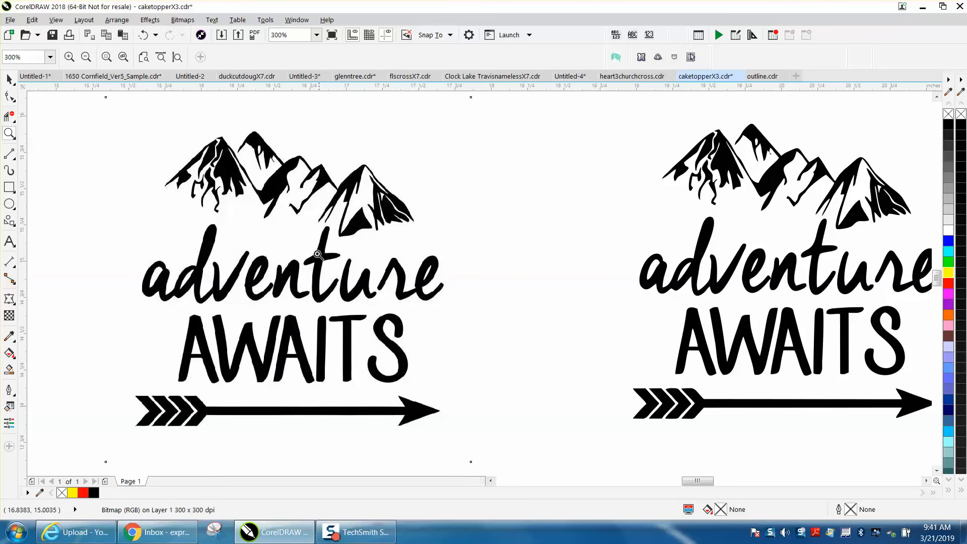
scroll(406, 328, up, 3)
scroll(427, 328, down, 4)
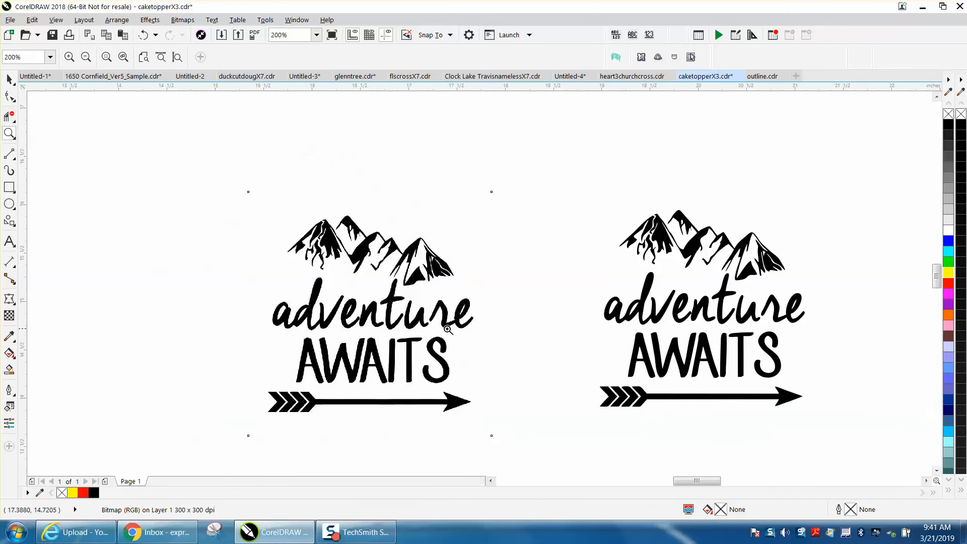
Step: Check the selected bitmap's size and resolution in the Resample settings without changing them
click(9, 79)
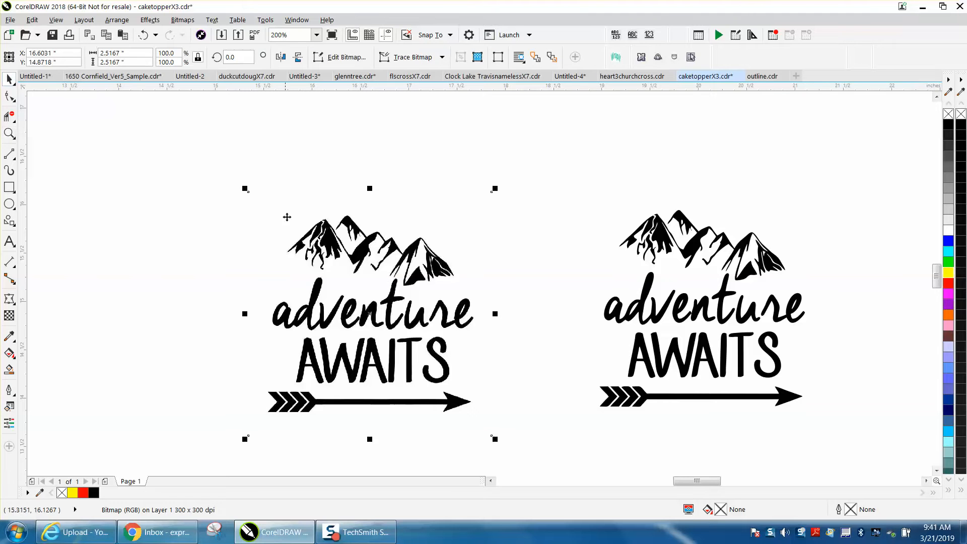
click(183, 19)
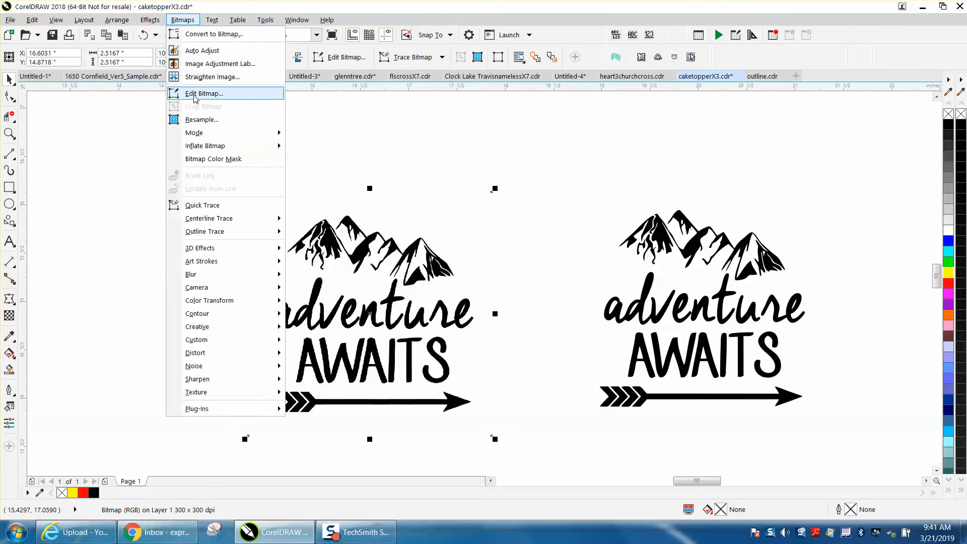
click(213, 122)
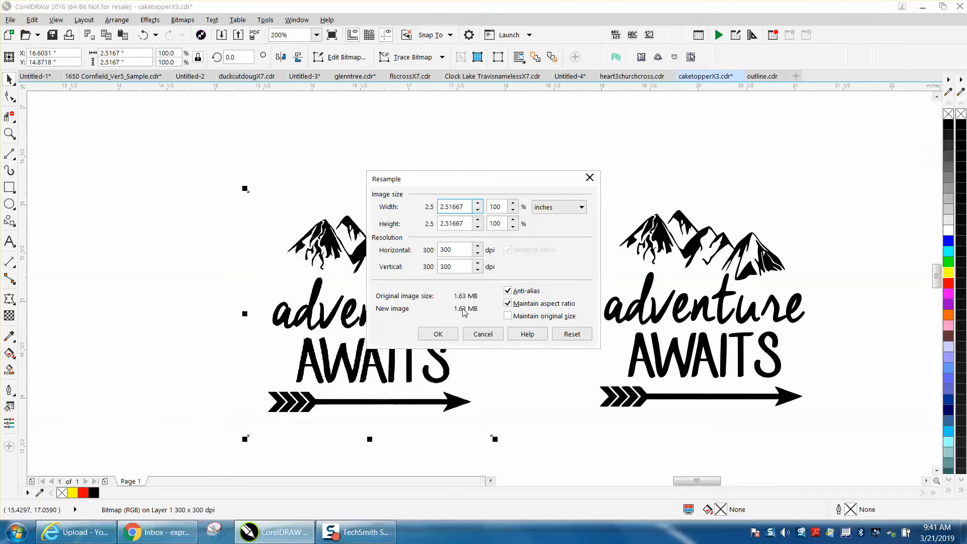
click(482, 334)
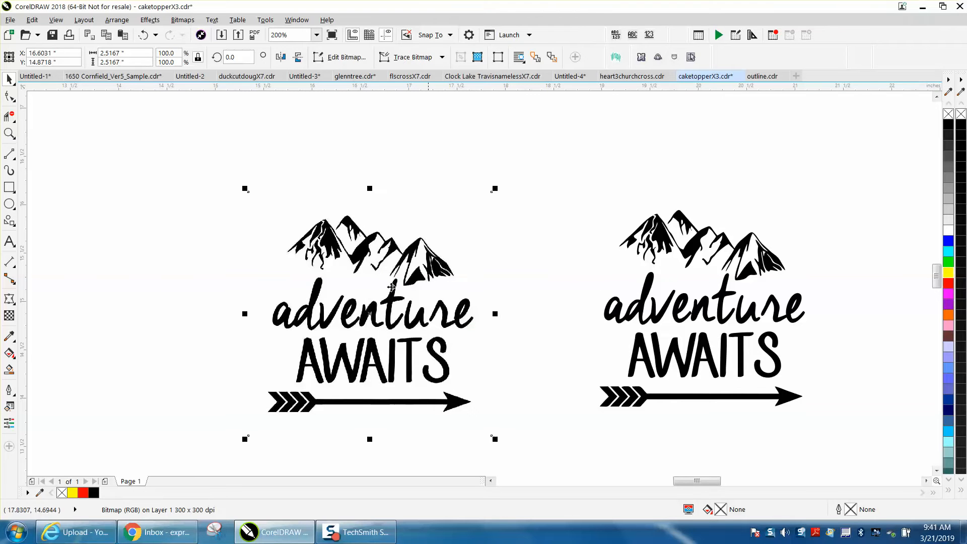
click(182, 20)
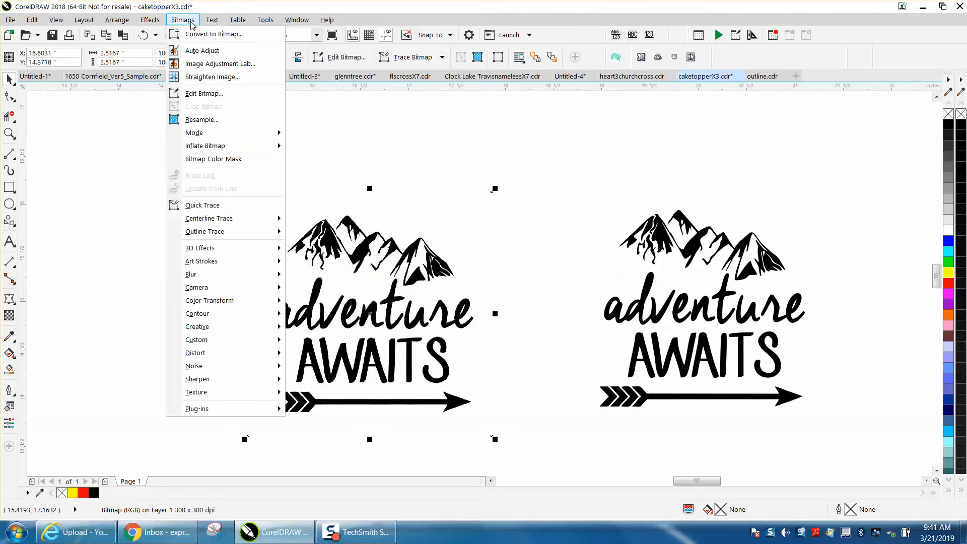
click(429, 149)
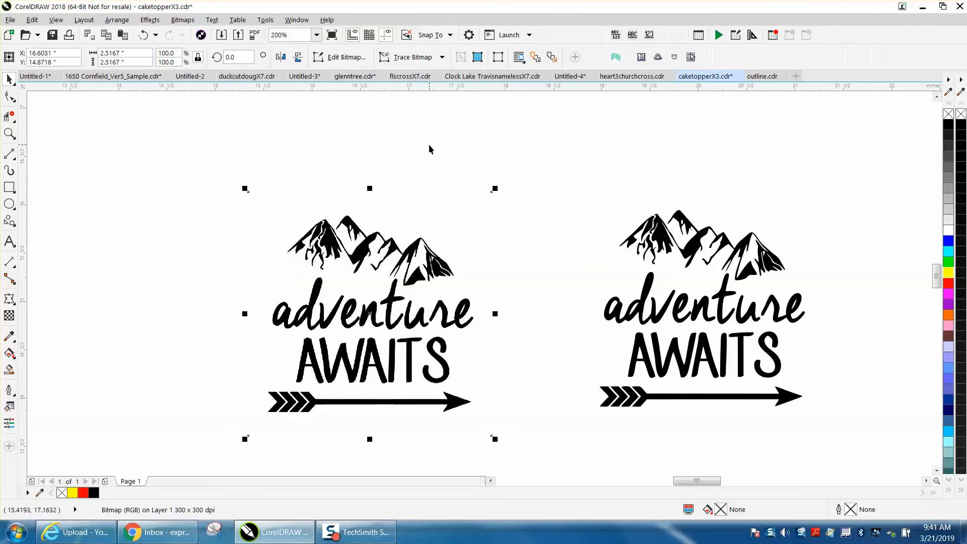
Step: Trace the selected bitmap with Outline Trace set to Clipart, and move the traced copy above the two bitmaps
click(418, 61)
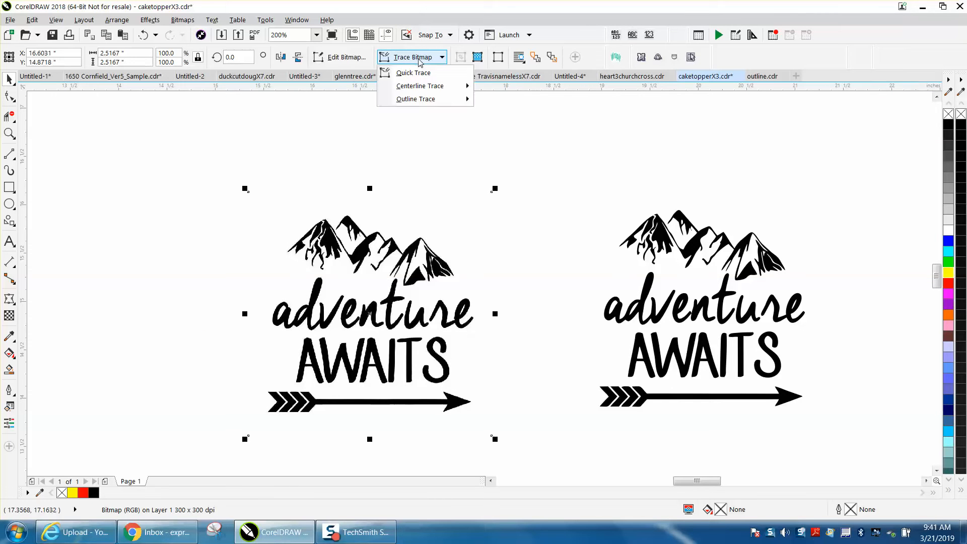
mouse_move(420, 101)
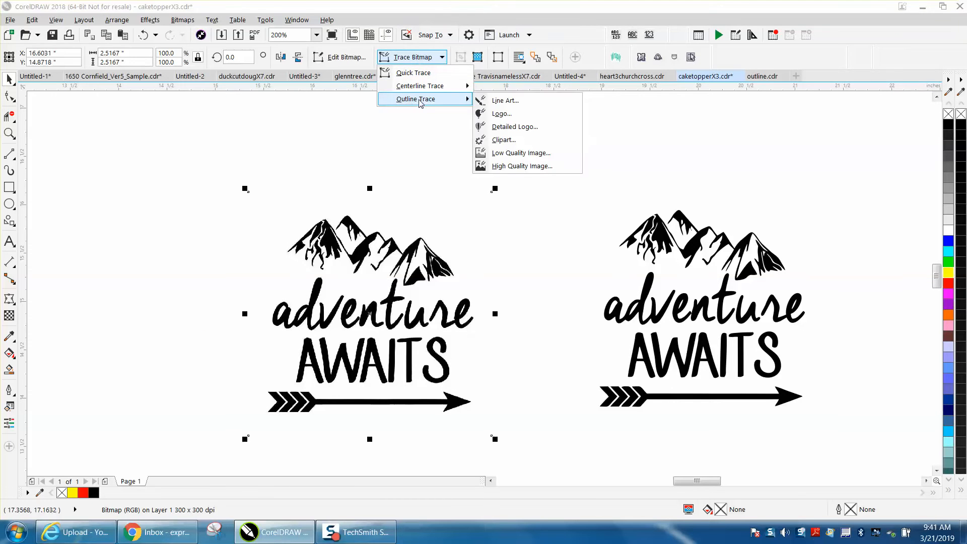
click(500, 139)
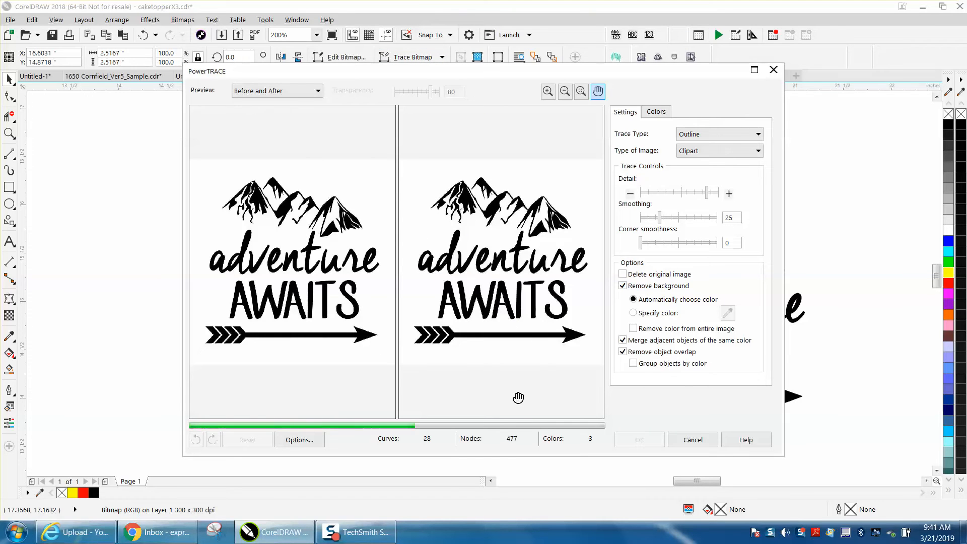
click(640, 439)
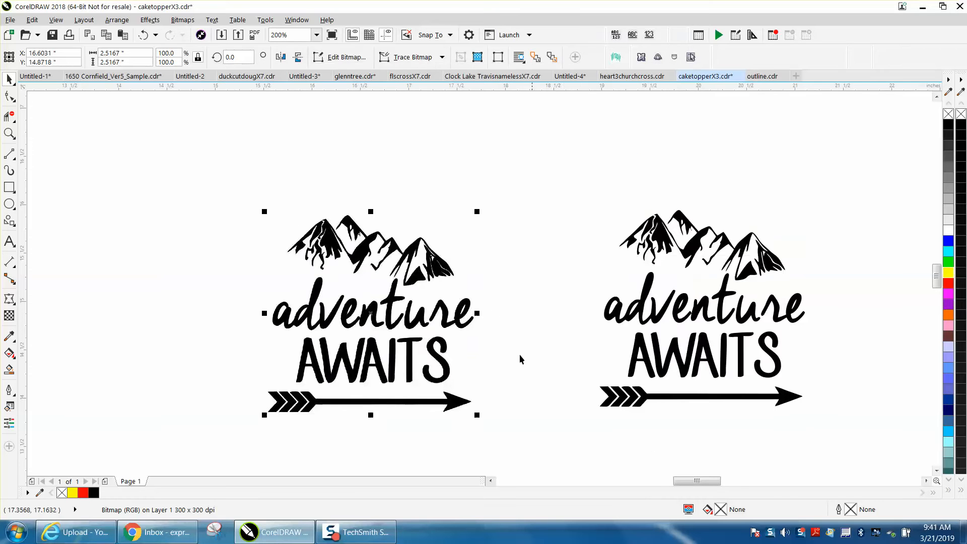
scroll(556, 377, down, 3)
drag(465, 339, 530, 257)
Step: Draw a rectangle about 8.25 by 3.9 inches over the traced artwork, fill it yellow, and send it to the back
click(9, 187)
drag(428, 203, 627, 297)
click(948, 272)
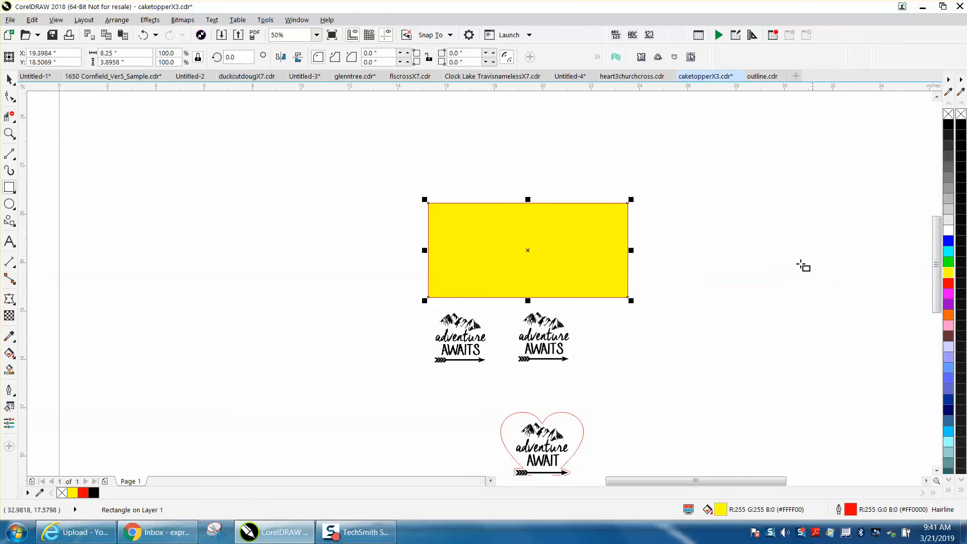
key(shift+Page_Down)
Step: Ungroup all objects of the traced artwork on the yellow rectangle and clear the selection
click(9, 135)
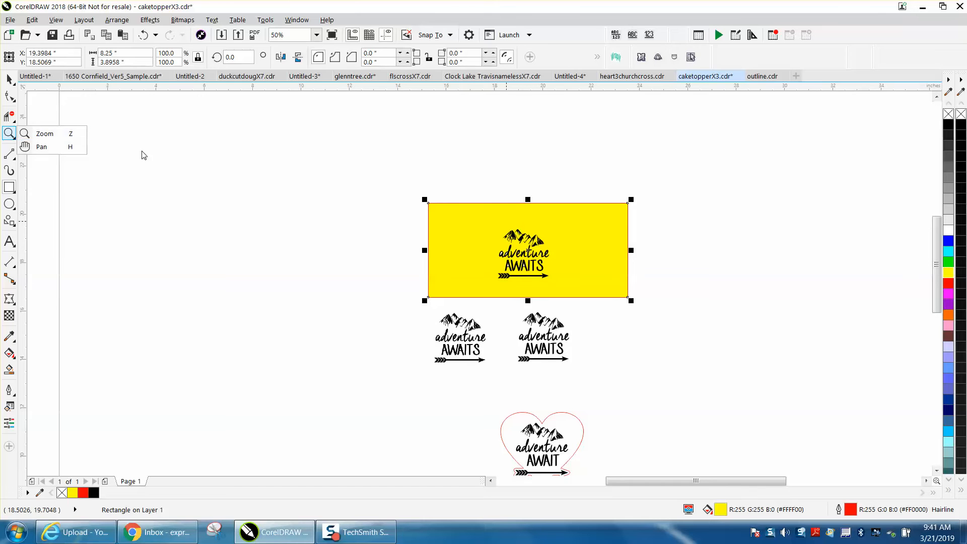
click(45, 134)
drag(481, 207, 629, 306)
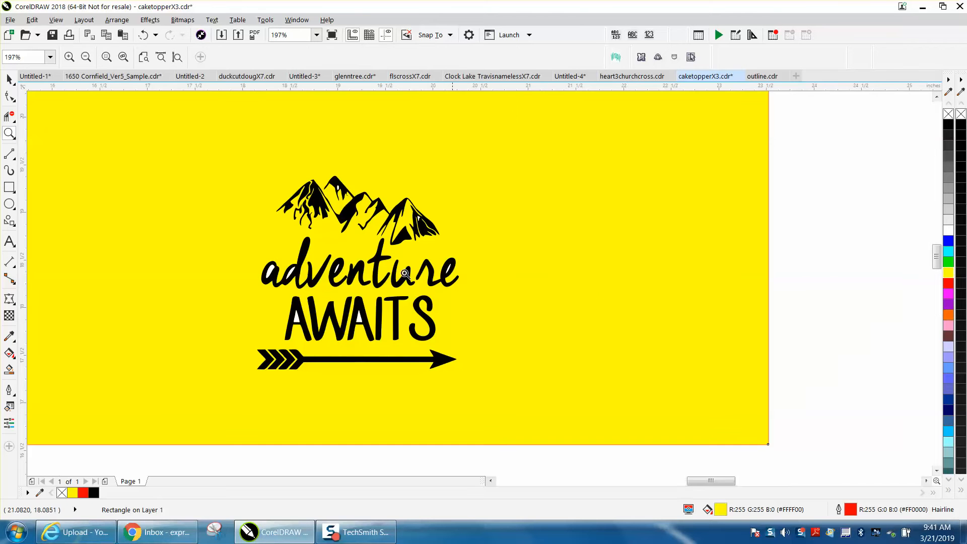
drag(511, 368, 547, 393)
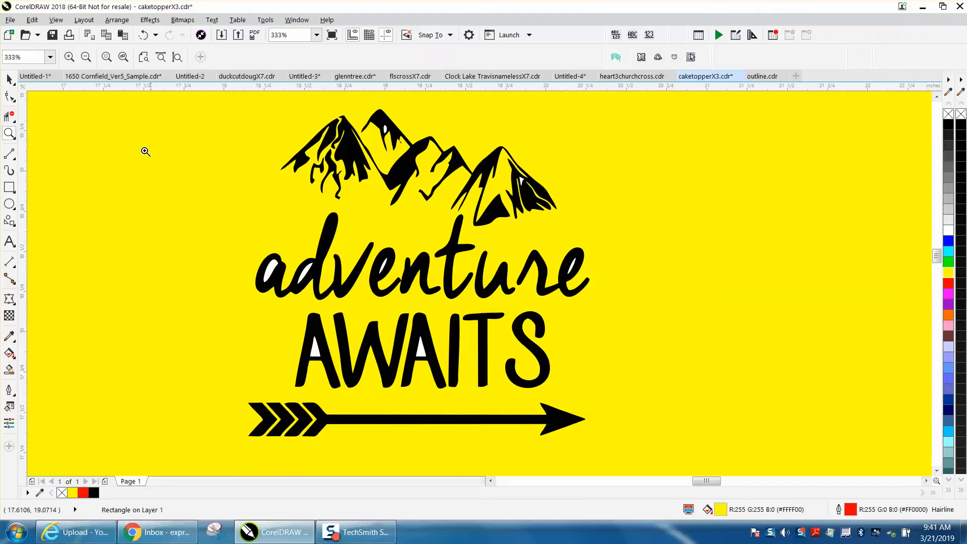
click(9, 79)
click(272, 291)
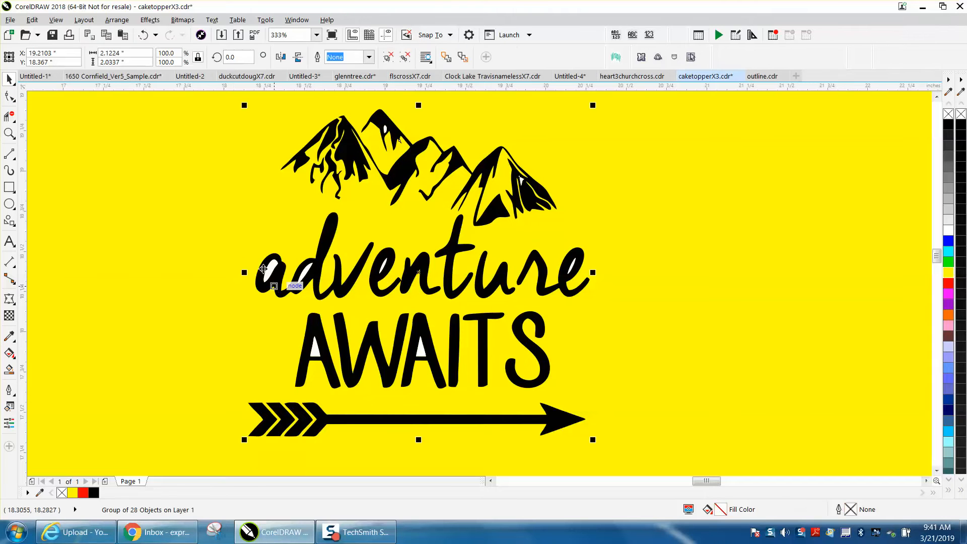
click(117, 20)
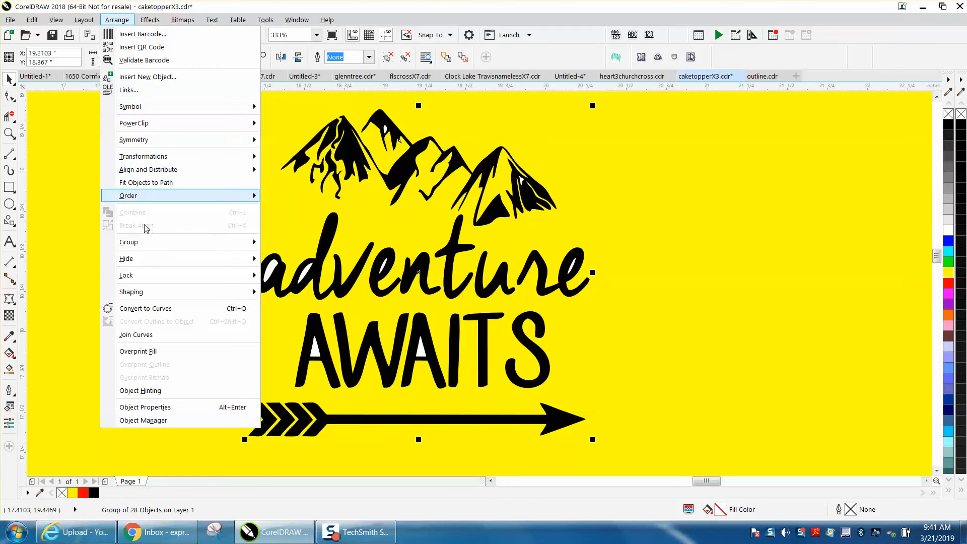
mouse_move(147, 243)
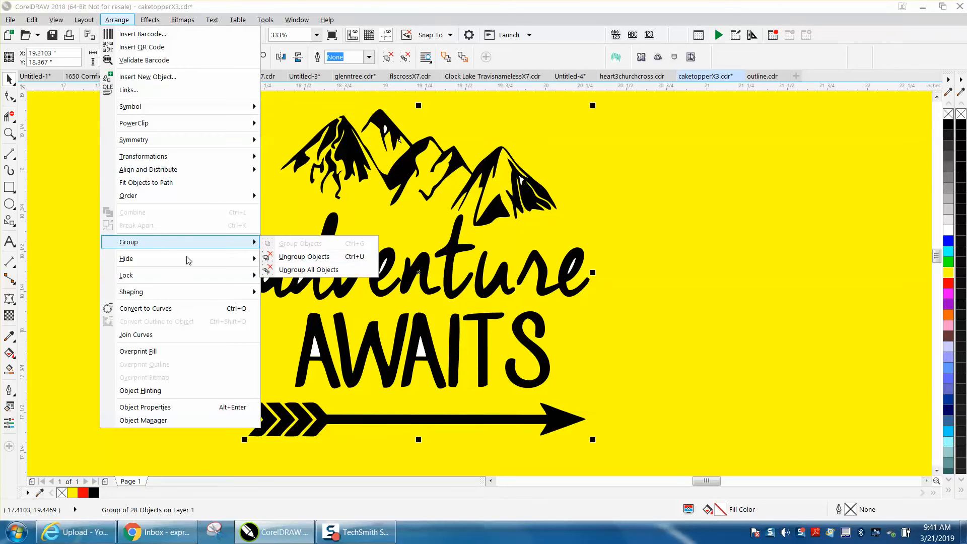
click(321, 269)
scroll(724, 352, down, 2)
click(682, 146)
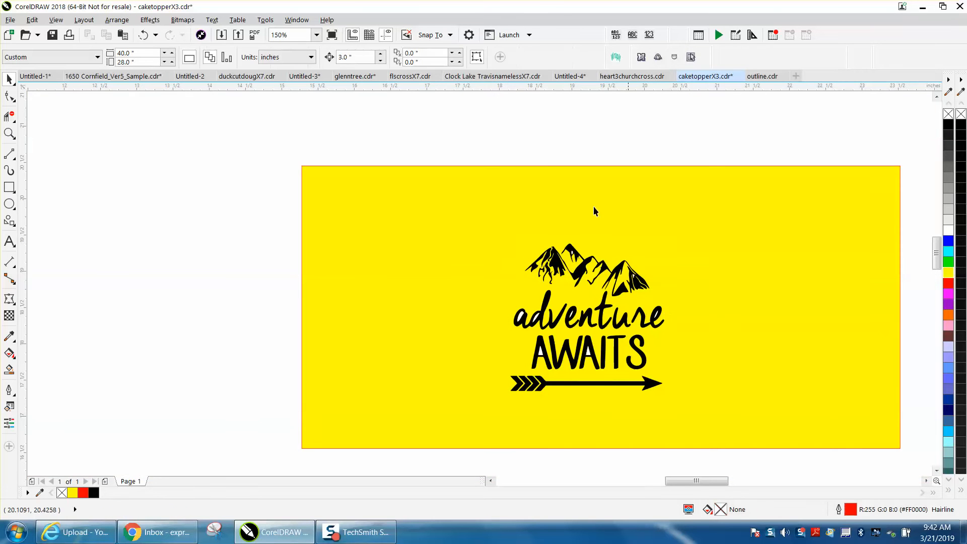
Step: Delete the two small white pieces inside the mountain peaks of the traced artwork
click(9, 132)
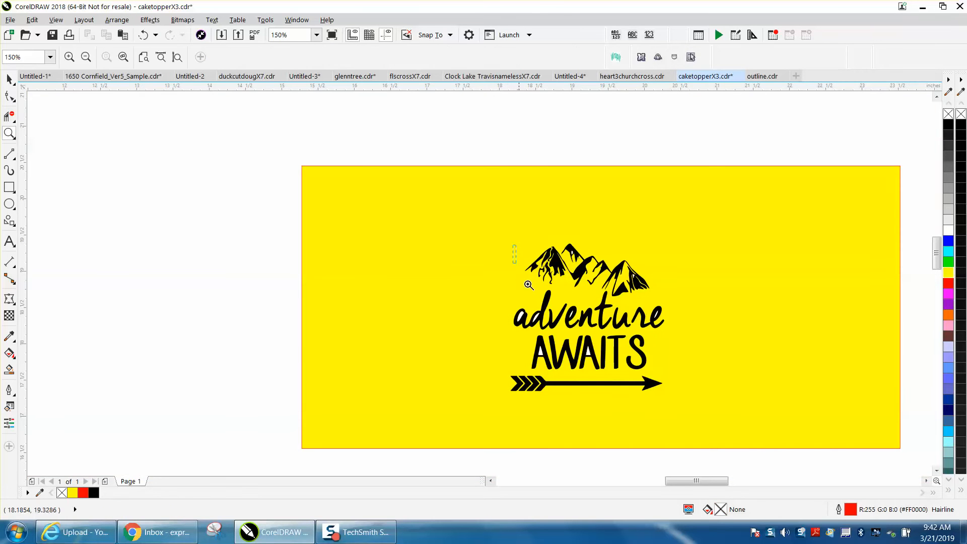
drag(758, 424, 757, 423)
key(space)
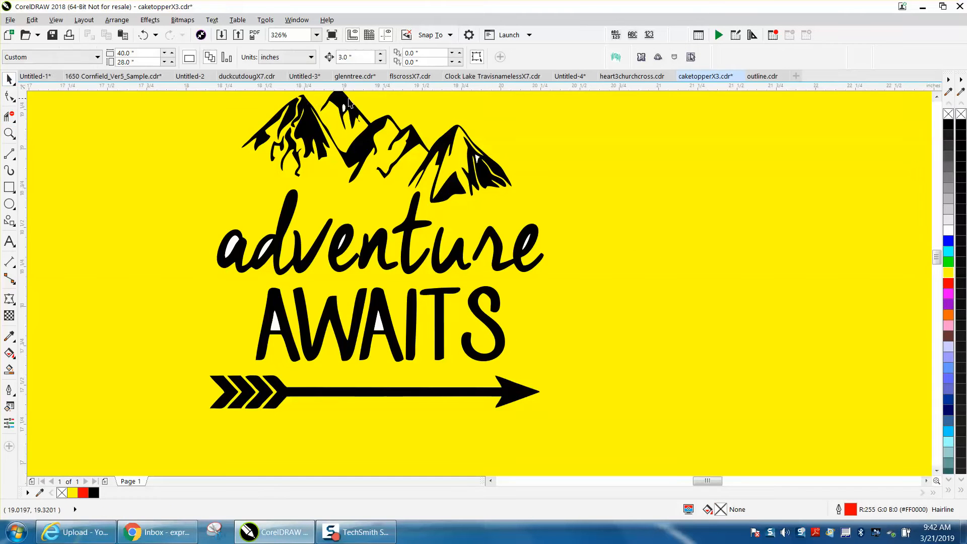
click(344, 106)
key(Delete)
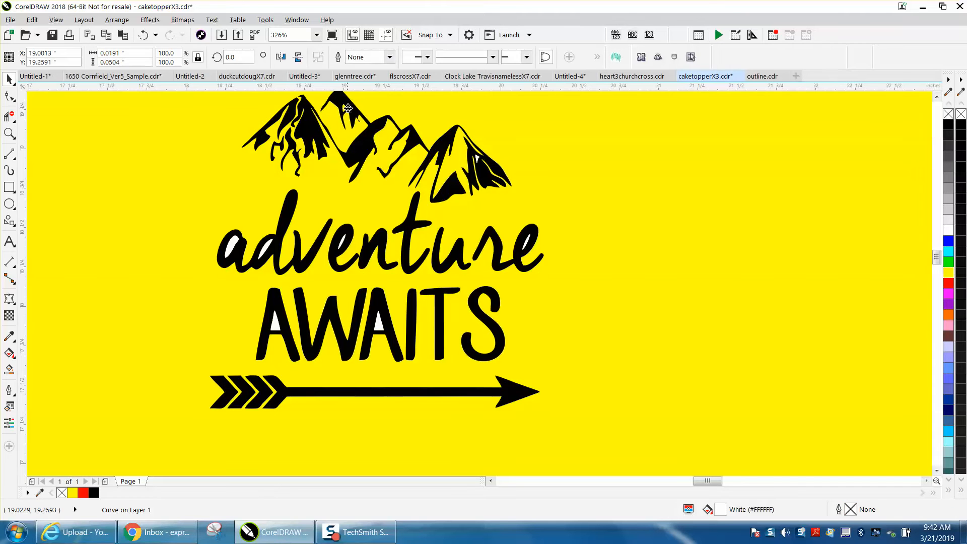
click(478, 162)
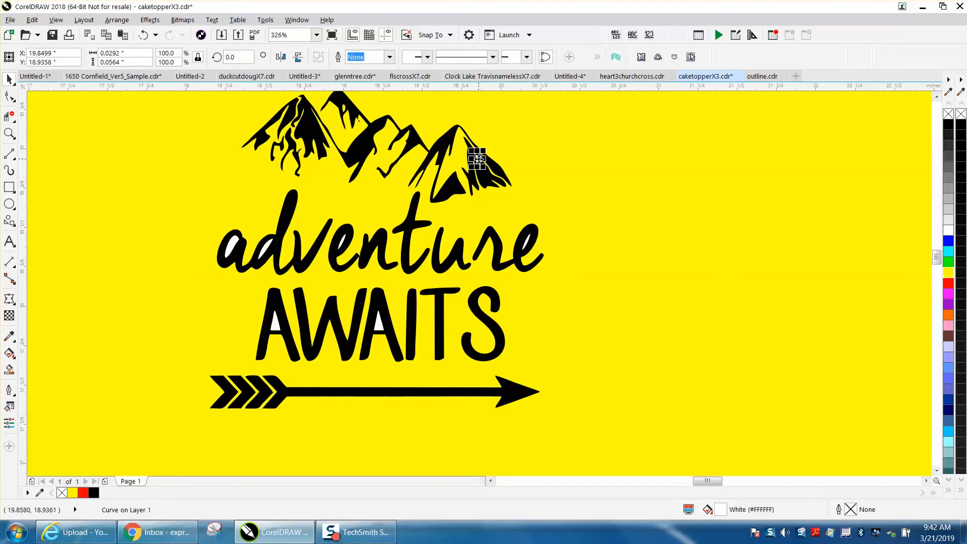
key(Delete)
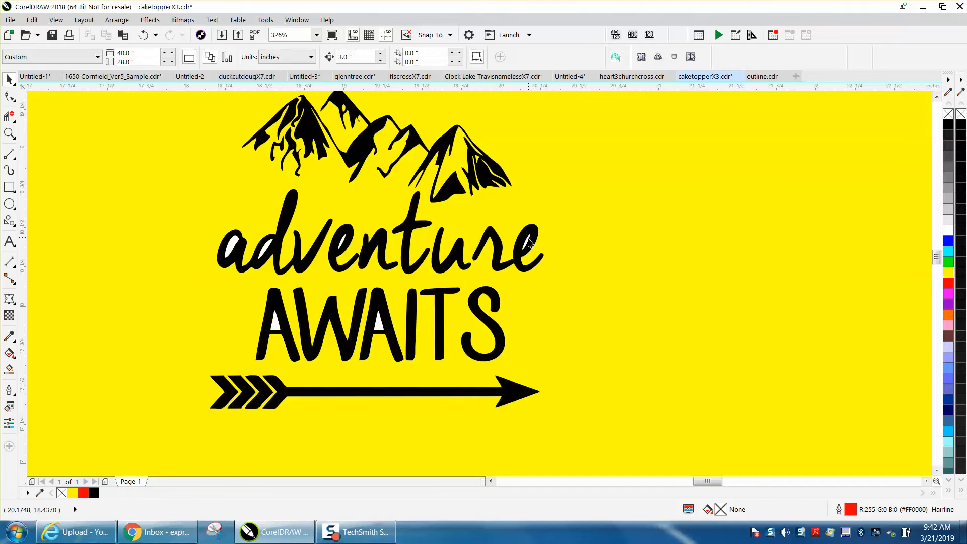
Step: Delete the white pieces inside the letters of "adventure" and both letters A of "AWAITS"
click(526, 240)
key(Delete)
click(341, 247)
key(Delete)
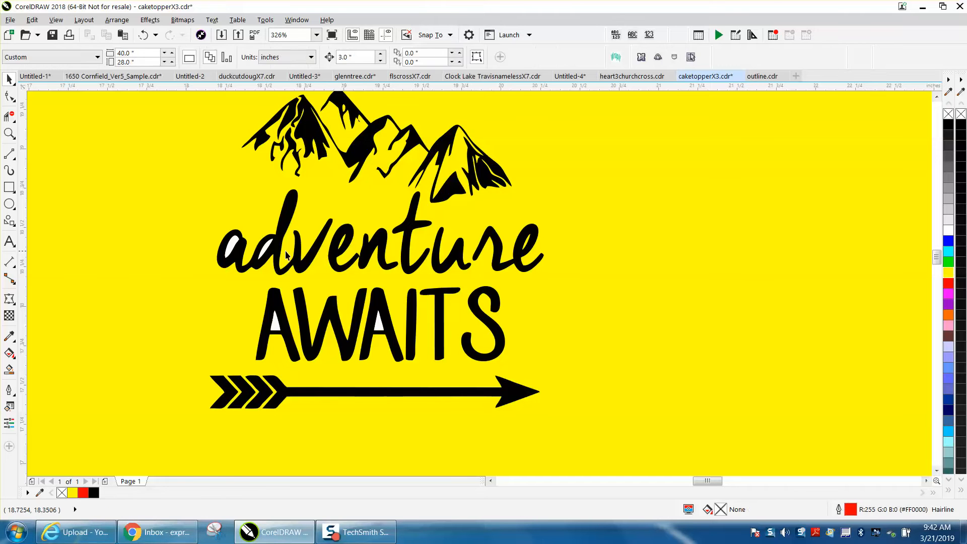
click(233, 249)
key(Delete)
click(277, 324)
key(Delete)
click(378, 323)
key(Delete)
Step: Move the yellow rectangle clear of the traced artwork and group all the remaining traced objects
scroll(371, 296, down, 3)
drag(359, 228, 706, 180)
drag(312, 211, 460, 335)
scroll(465, 336, down, 2)
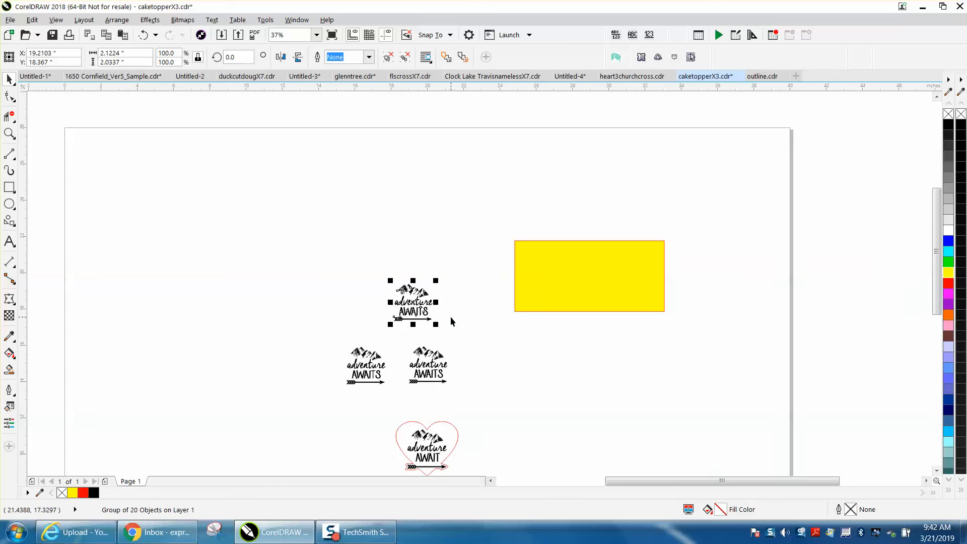
Step: Move the two original bitmaps together to the page's left edge, and center the grouped trace on the page
scroll(438, 428, down, 2)
drag(422, 397, 485, 415)
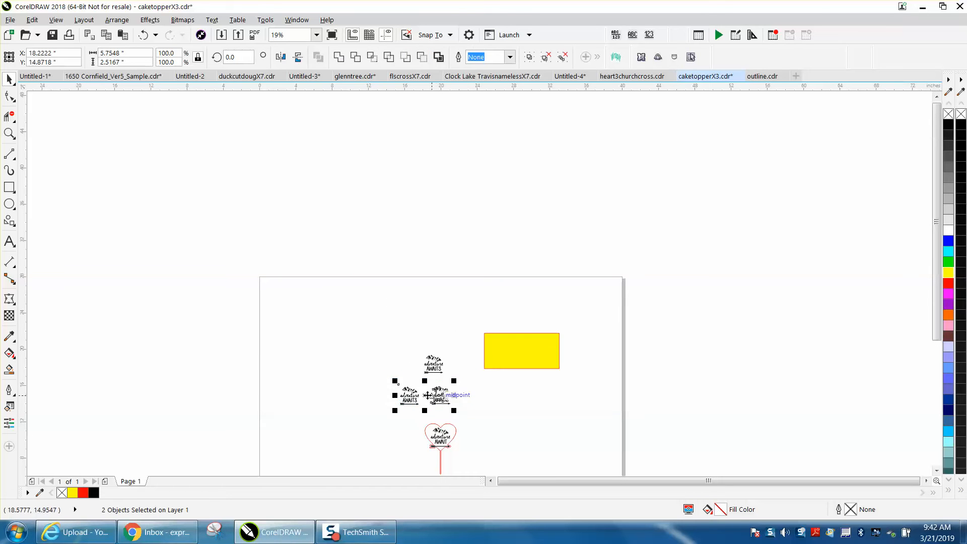
drag(431, 396, 281, 335)
click(442, 365)
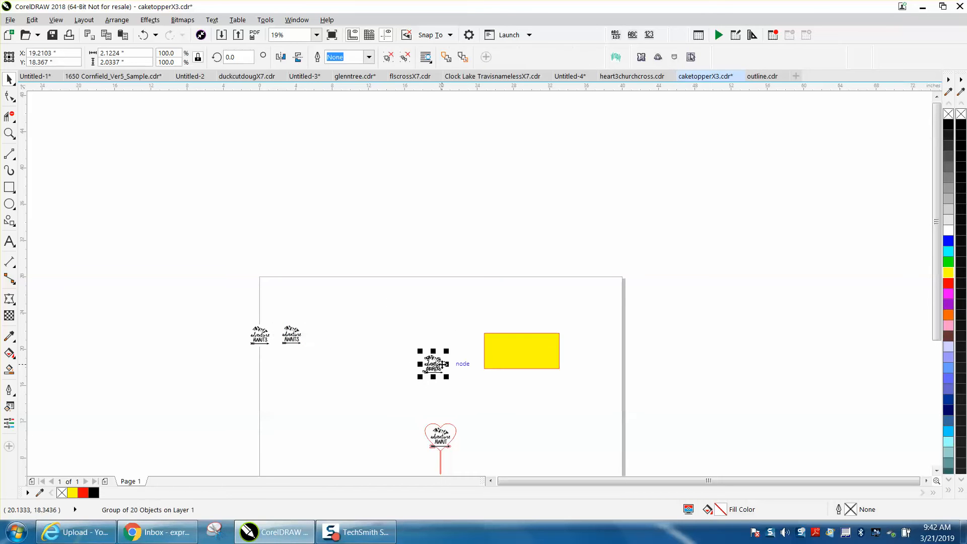
drag(441, 365, 442, 403)
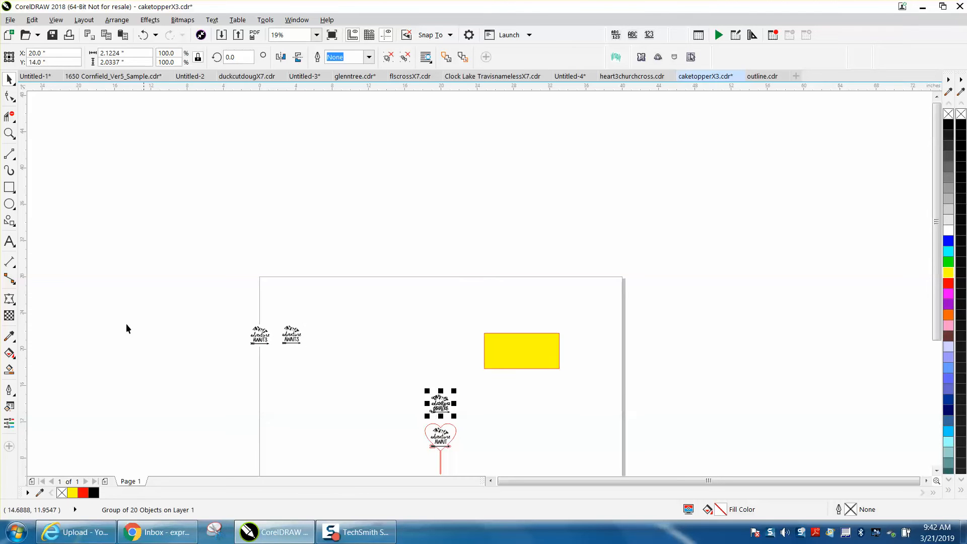
Step: Draw a basic heart shape about 2.43 inches wide and high, and center it on the page over the traced artwork
click(9, 133)
drag(425, 382, 519, 469)
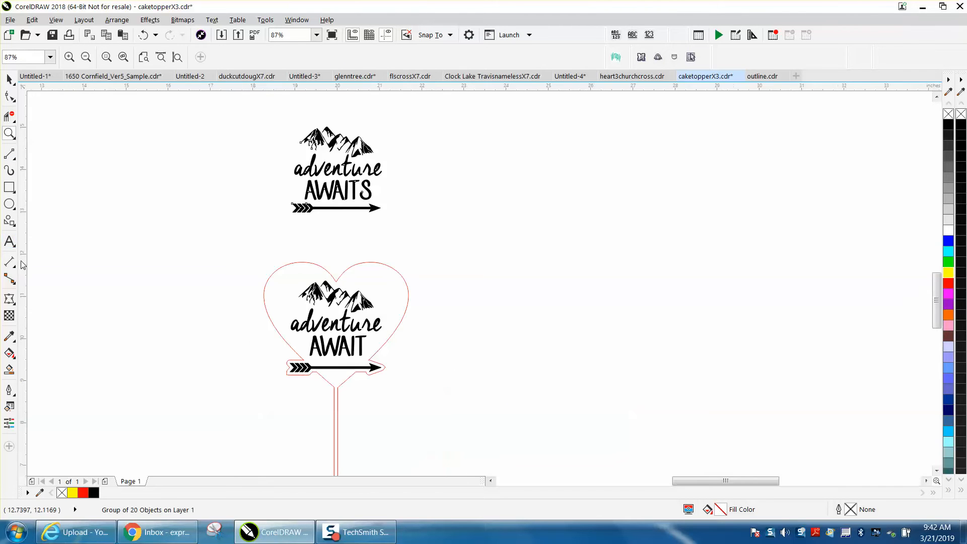
click(16, 226)
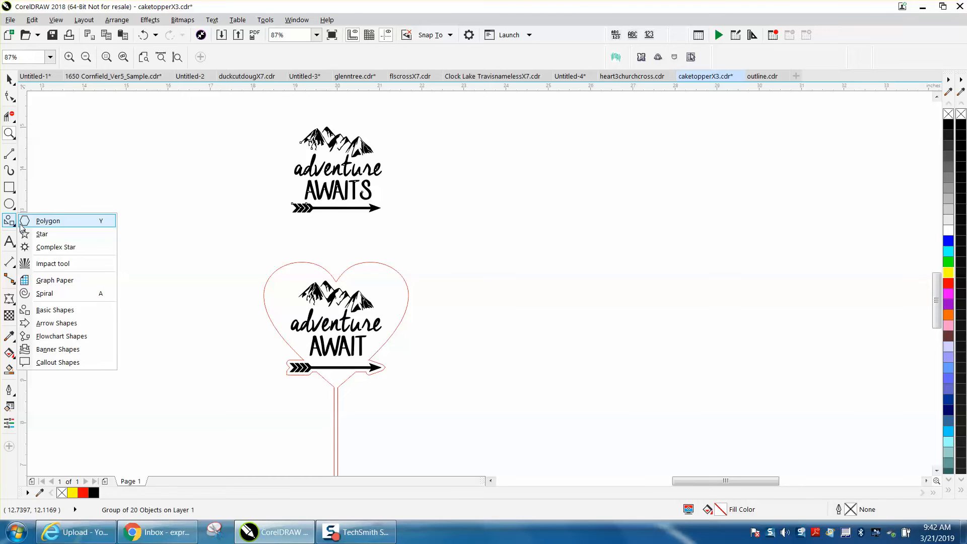
click(44, 311)
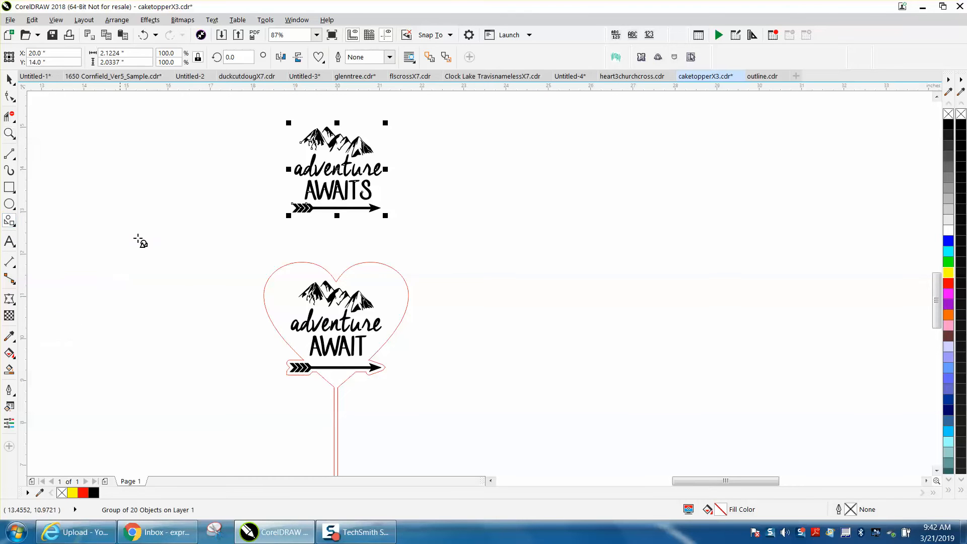
click(320, 59)
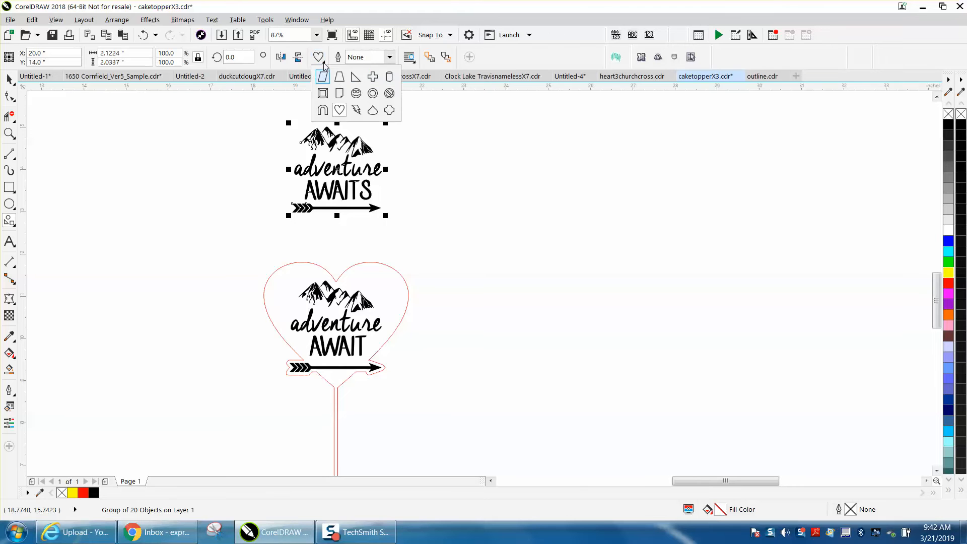
click(339, 112)
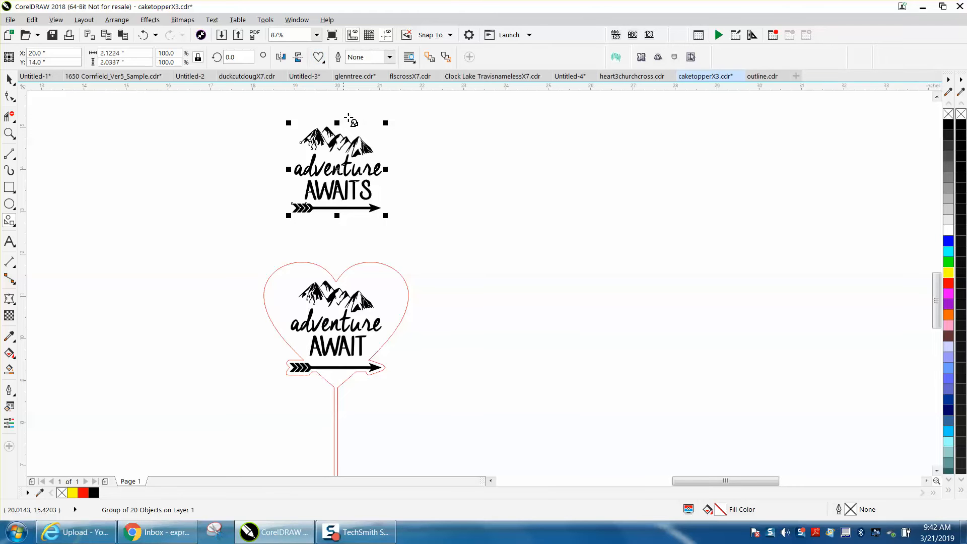
drag(583, 176, 484, 268)
key(p)
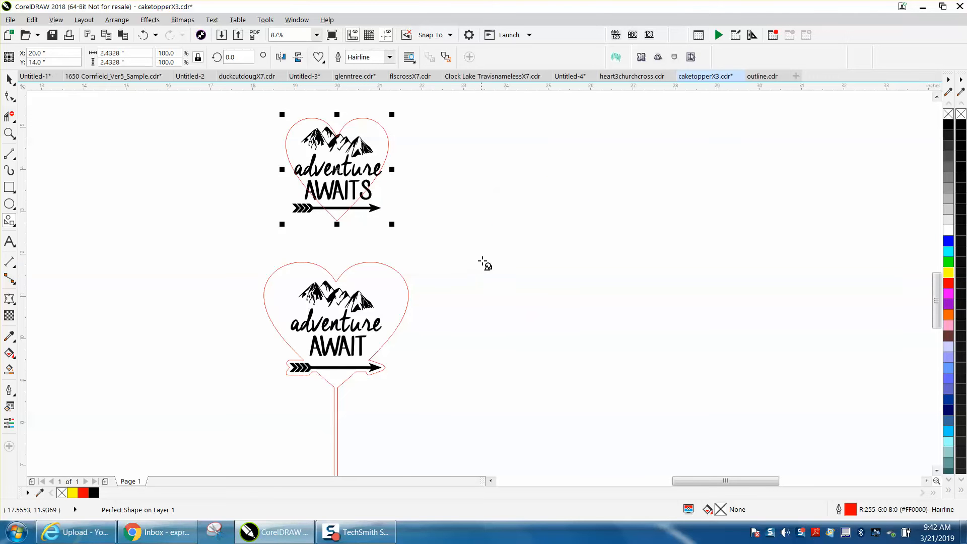
Step: Enlarge the heart proportionally to about 2.69 inches and center it on the page again
click(9, 133)
drag(251, 107, 485, 261)
key(space)
drag(530, 113, 548, 98)
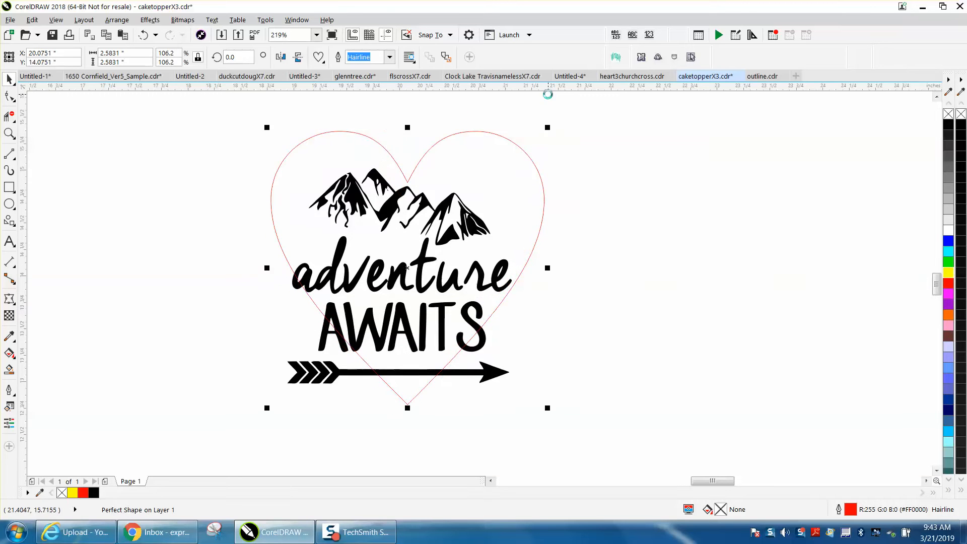
key(p)
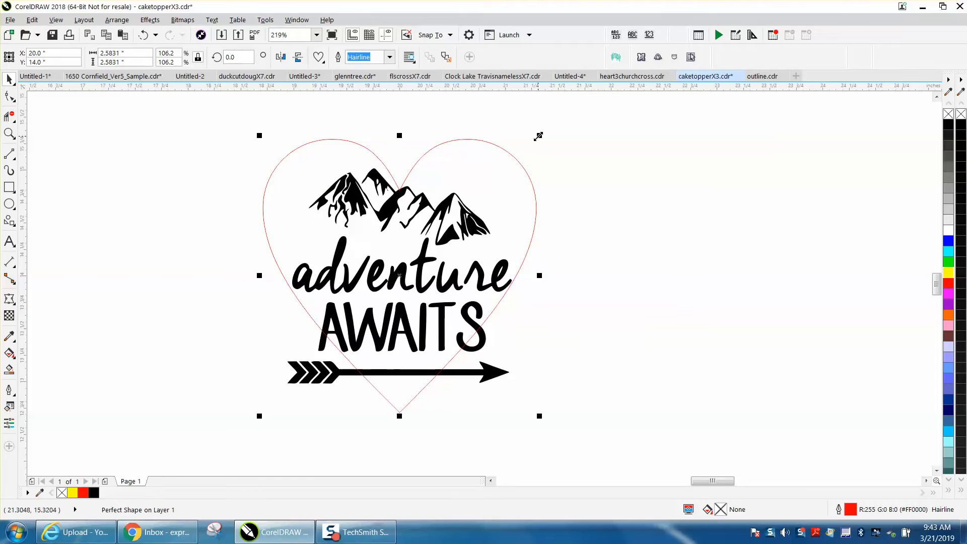
drag(537, 136, 551, 124)
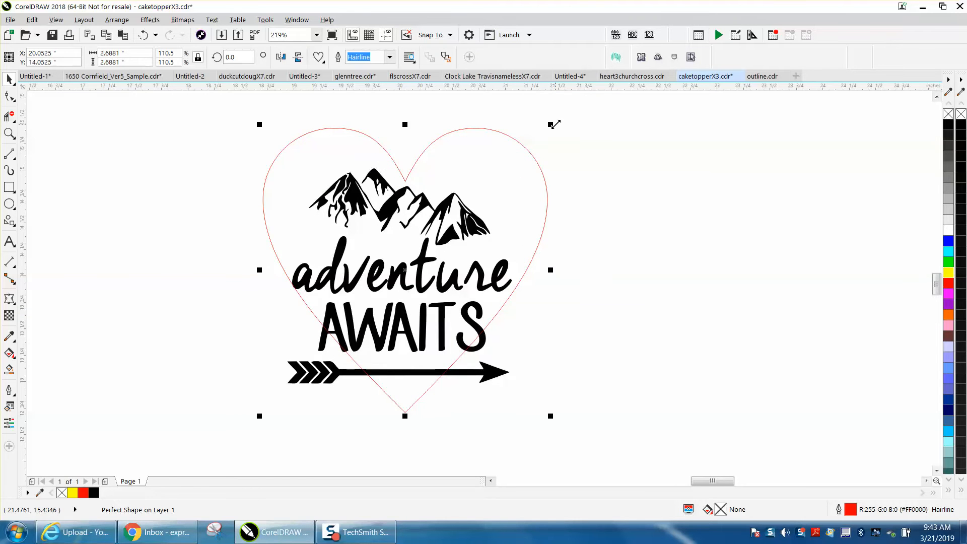
key(p)
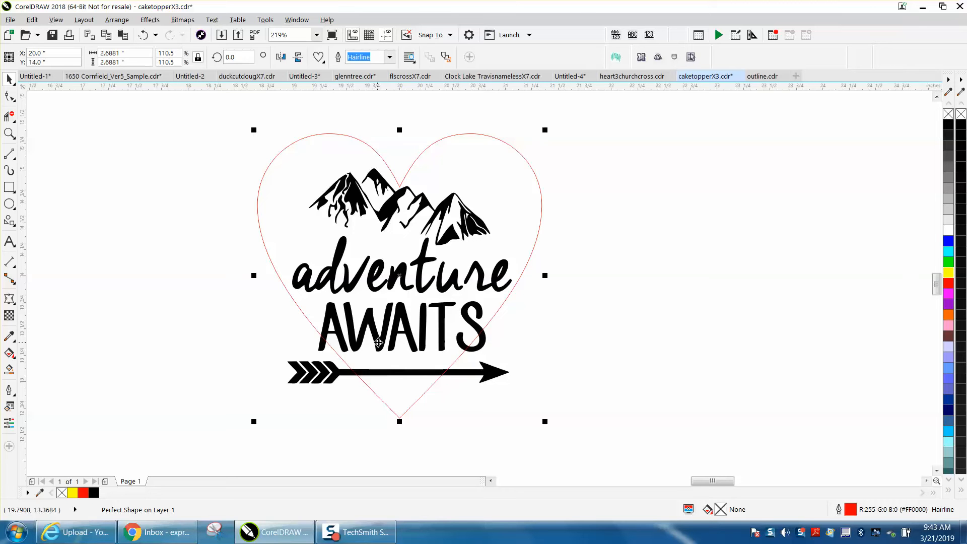
Step: Widen the heart, enlarge it to about 3.46 by 2.97 inches overall, and recenter it on the page
drag(546, 276, 594, 275)
key(p)
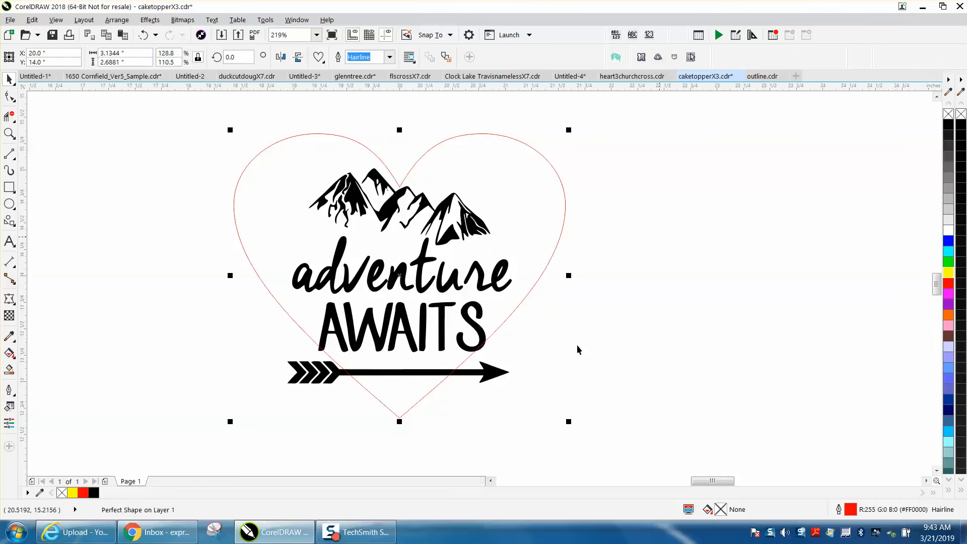
drag(570, 419, 623, 450)
key(p)
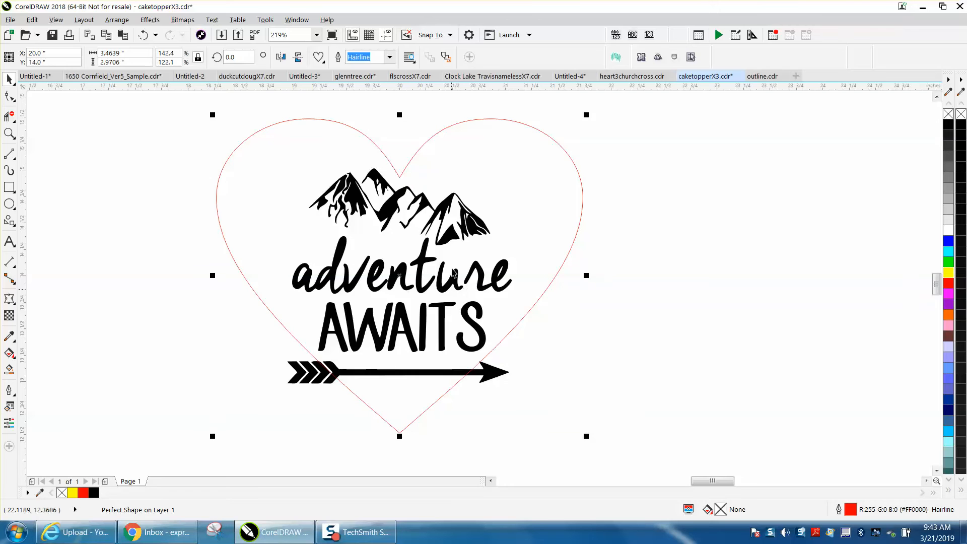
Step: Ungroup the traced artwork and enlarge the arrow beneath "AWAITS" to about 2.7 inches long
click(489, 373)
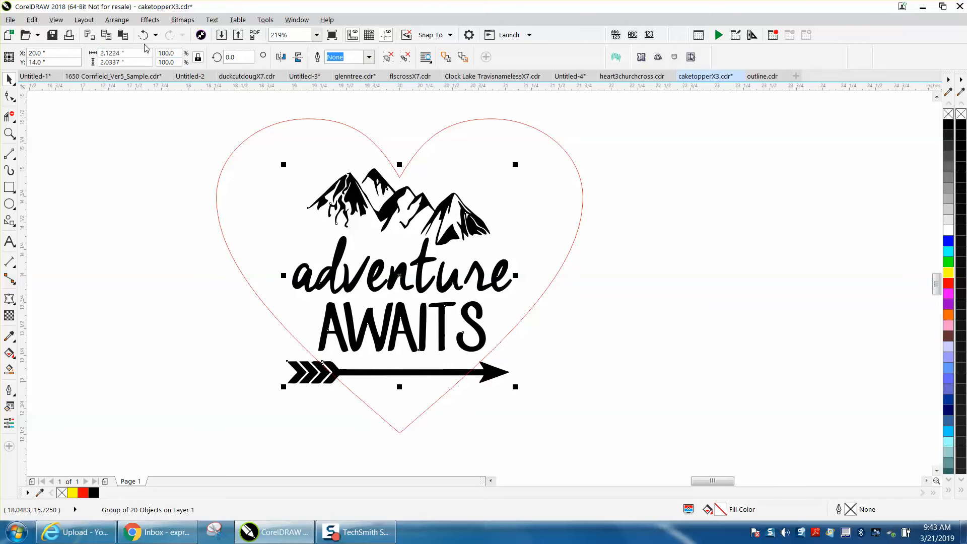
click(117, 19)
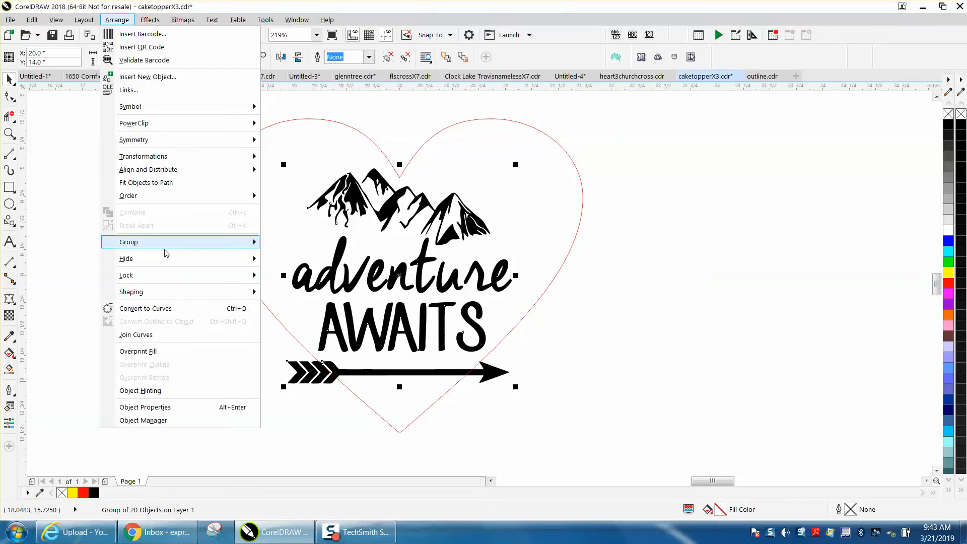
mouse_move(155, 248)
click(269, 254)
drag(255, 347, 576, 406)
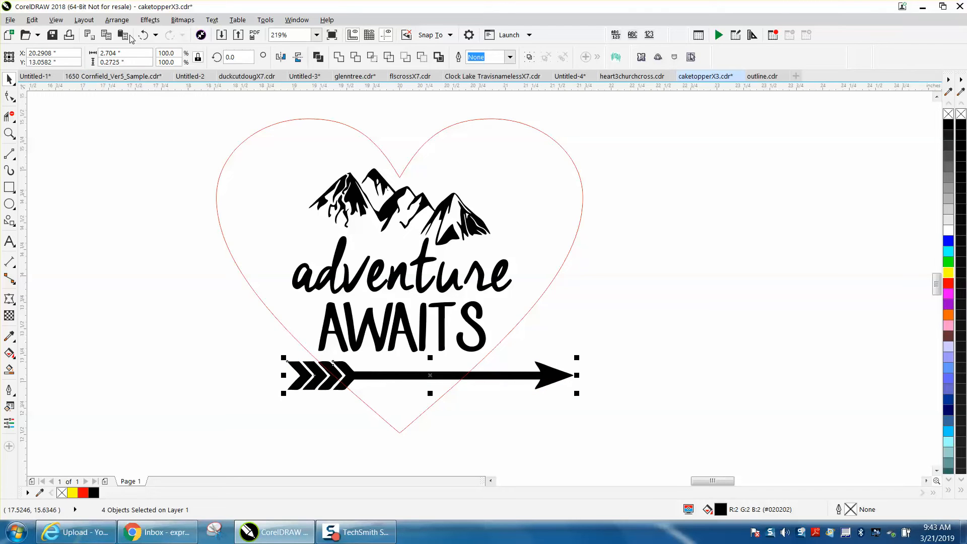
Step: Group the arrow's pieces, center the group on the page, and move it straight down below "AWAITS"
click(117, 20)
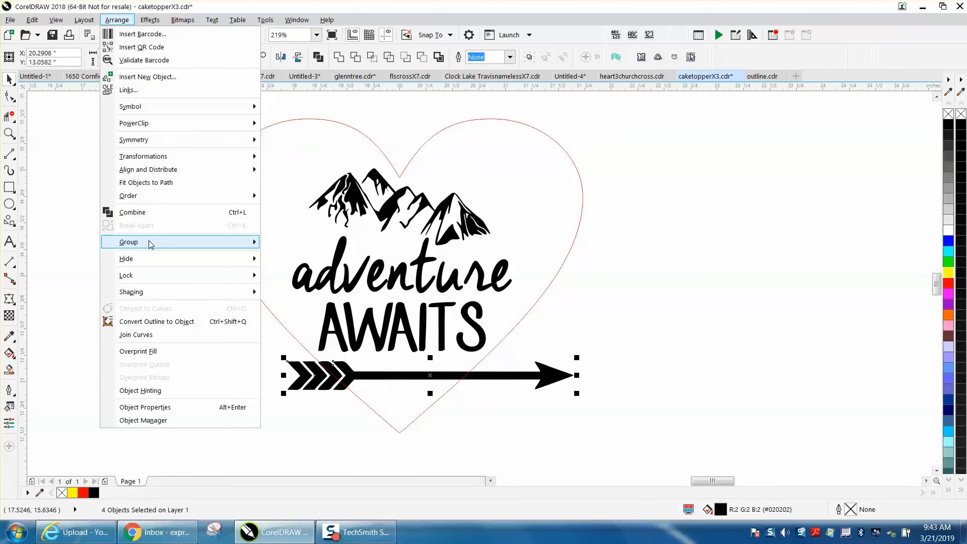
mouse_move(147, 242)
click(279, 243)
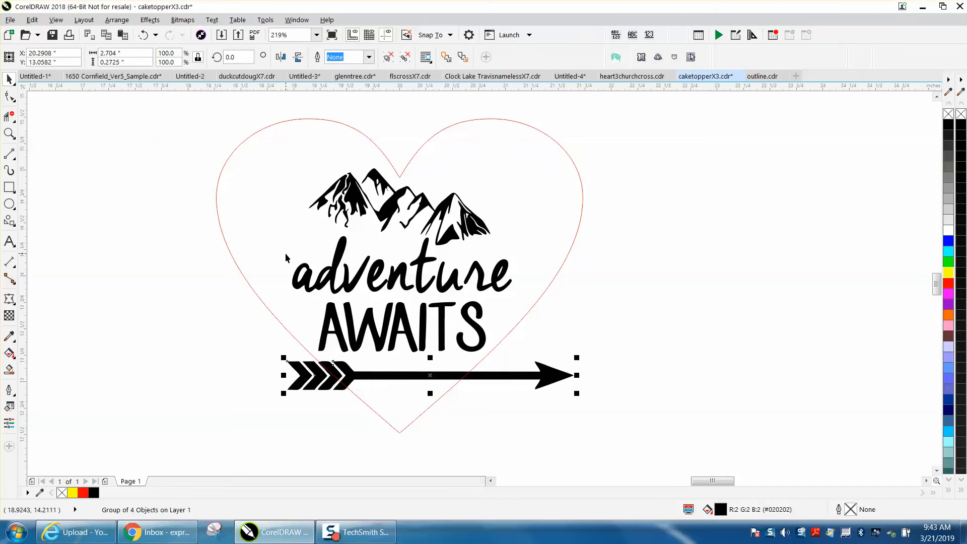
key(p)
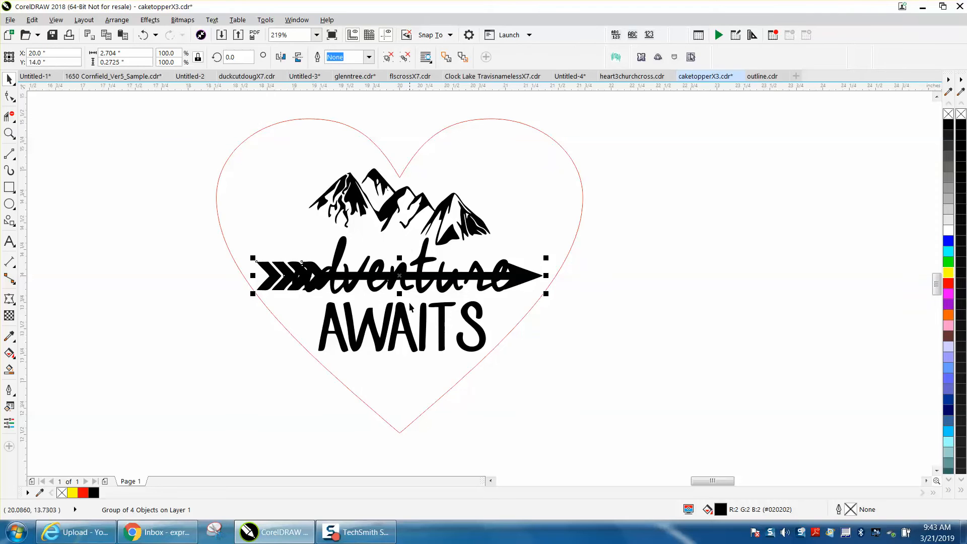
drag(401, 283, 404, 389)
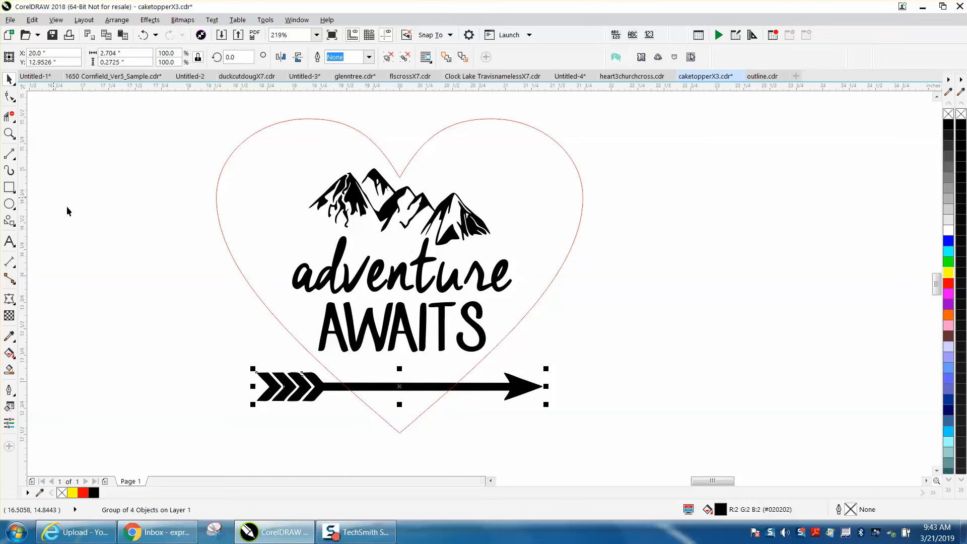
Step: Ungroup the arrow into its separate pieces for editing the tail feathers
click(116, 20)
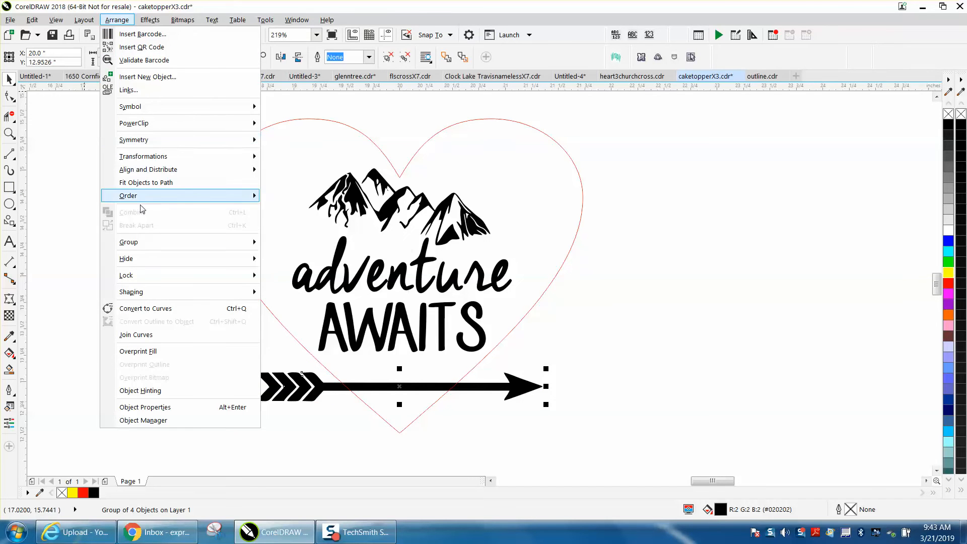
mouse_move(143, 243)
click(285, 256)
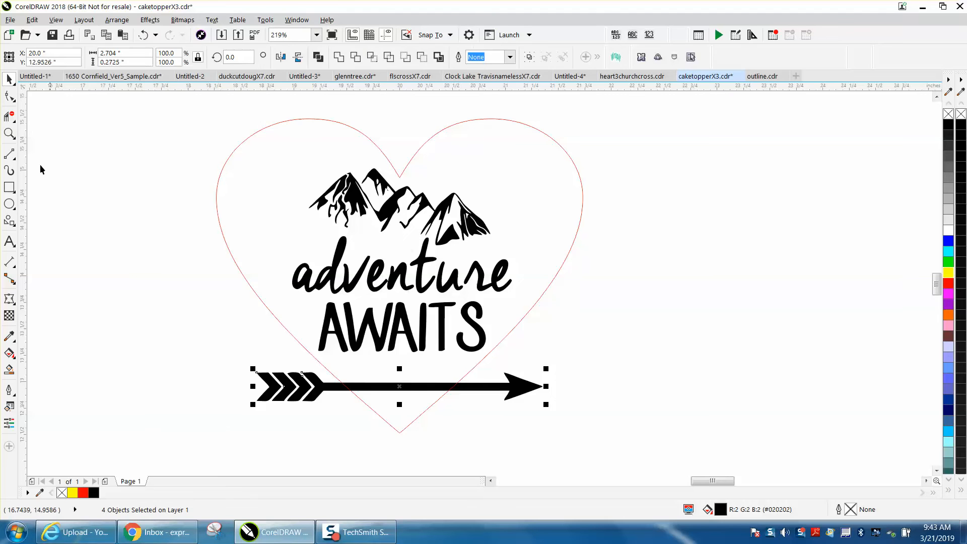
click(9, 133)
drag(247, 365, 342, 426)
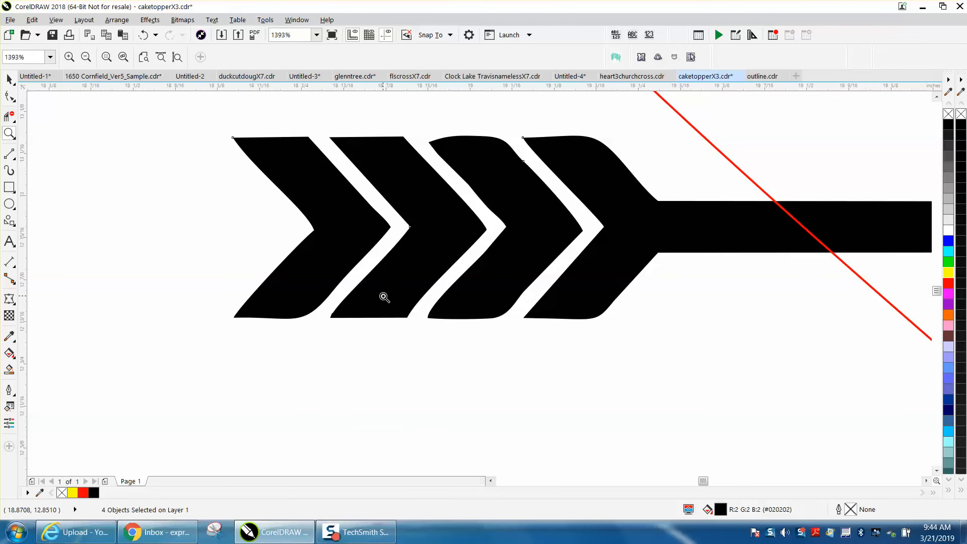
click(9, 80)
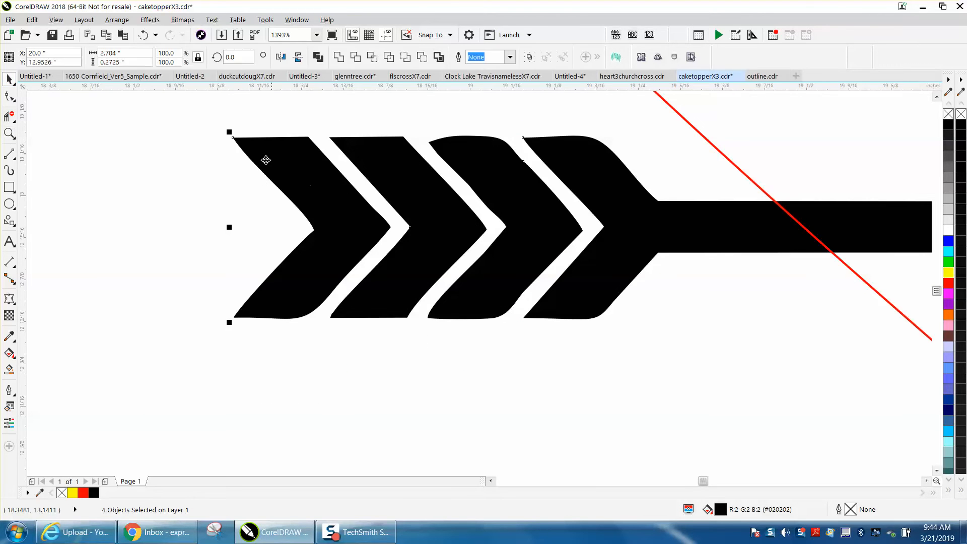
click(117, 20)
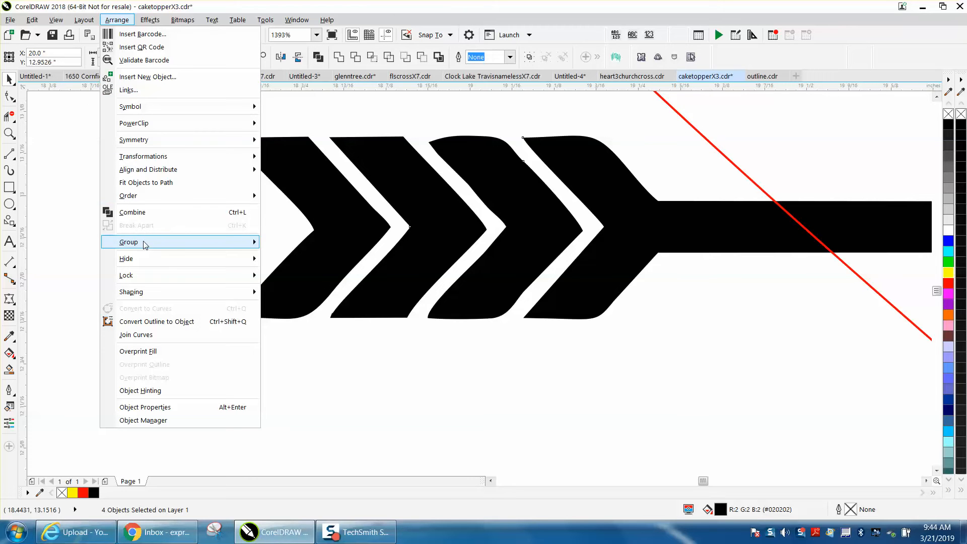
mouse_move(146, 245)
click(275, 223)
Step: Convert the lower outer edge of the tail's second chevron to a straight line
click(410, 288)
click(408, 313)
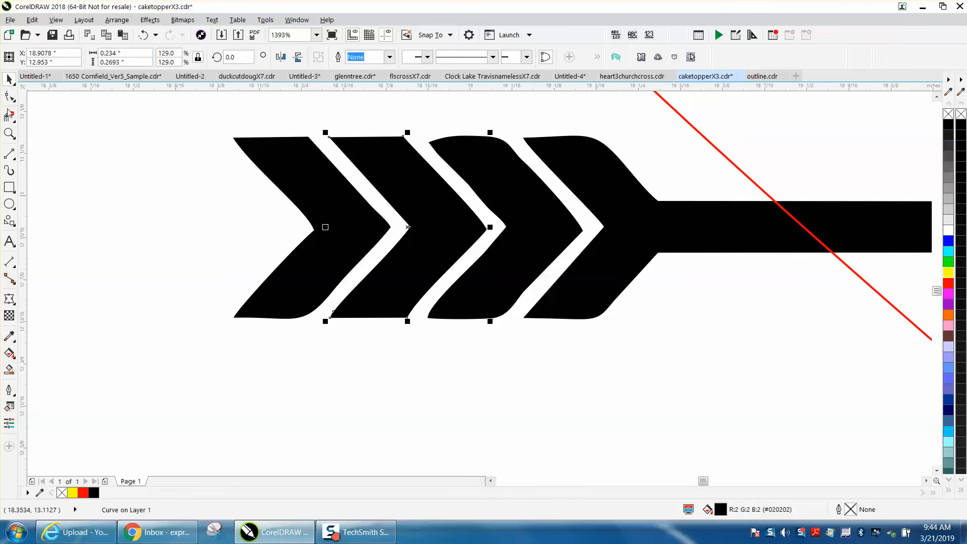
click(9, 96)
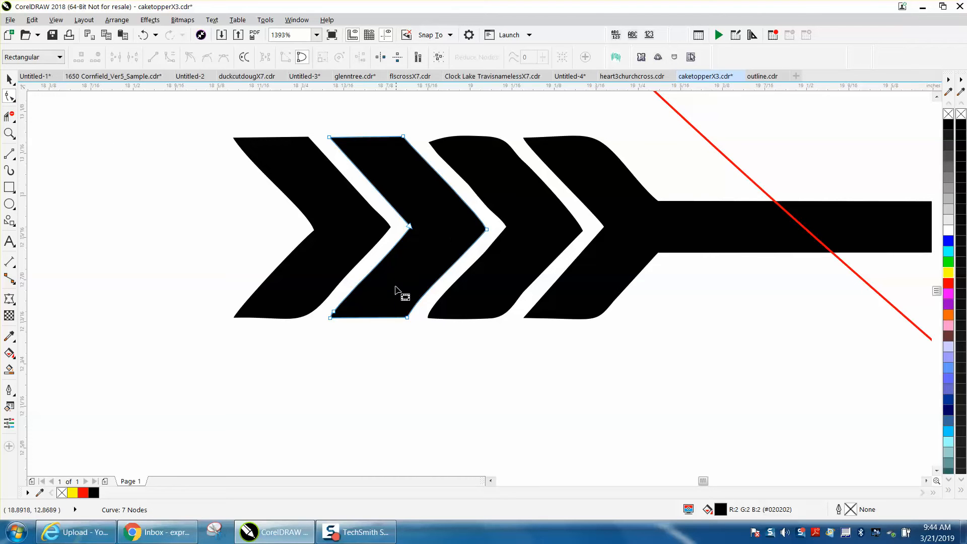
click(436, 285)
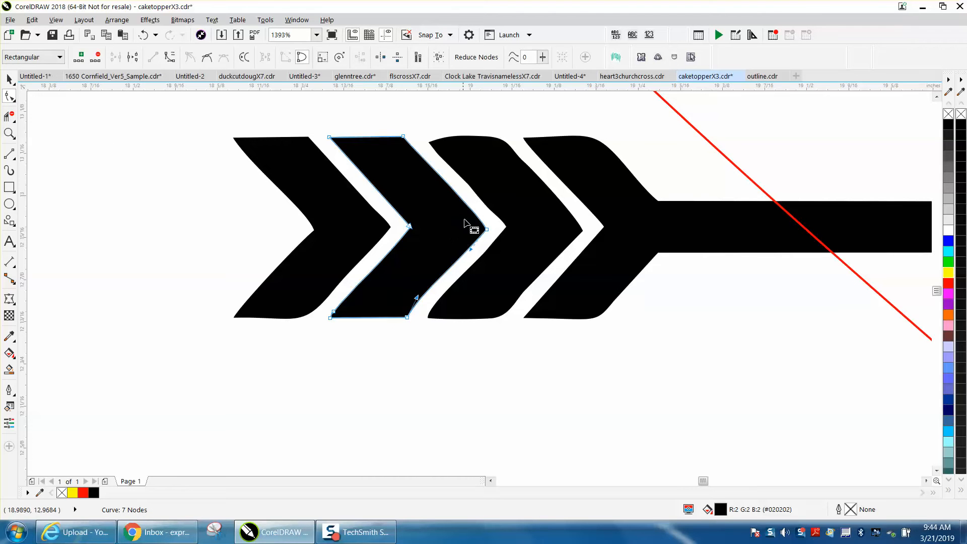
click(487, 230)
right_click(487, 231)
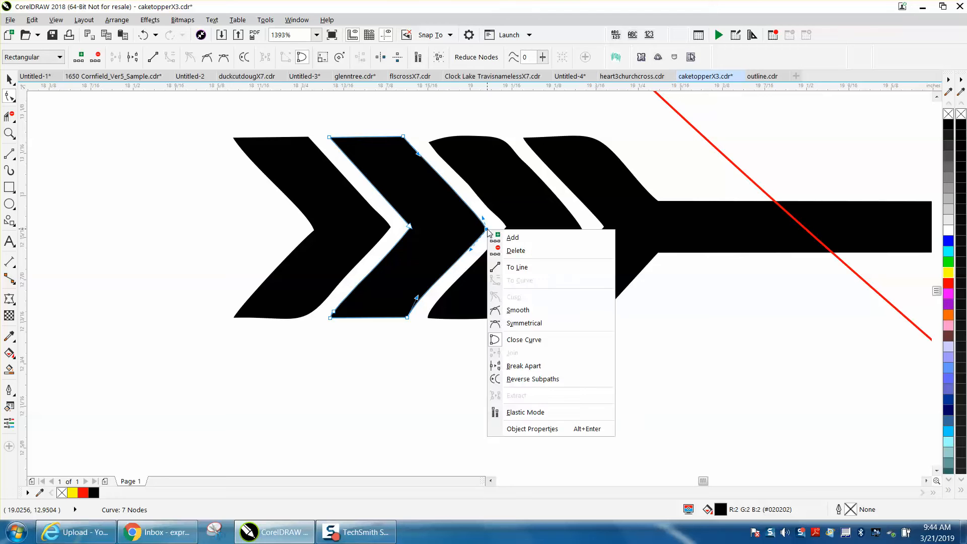
click(523, 268)
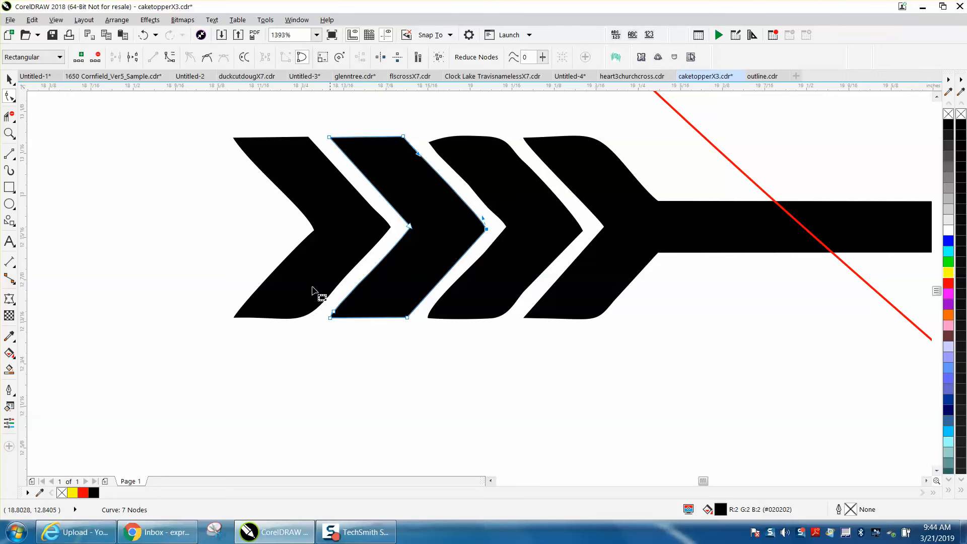
Step: Delete the outermost chevron of the arrow's tail and put a copy of the straightened second chevron in its place
click(9, 79)
click(306, 186)
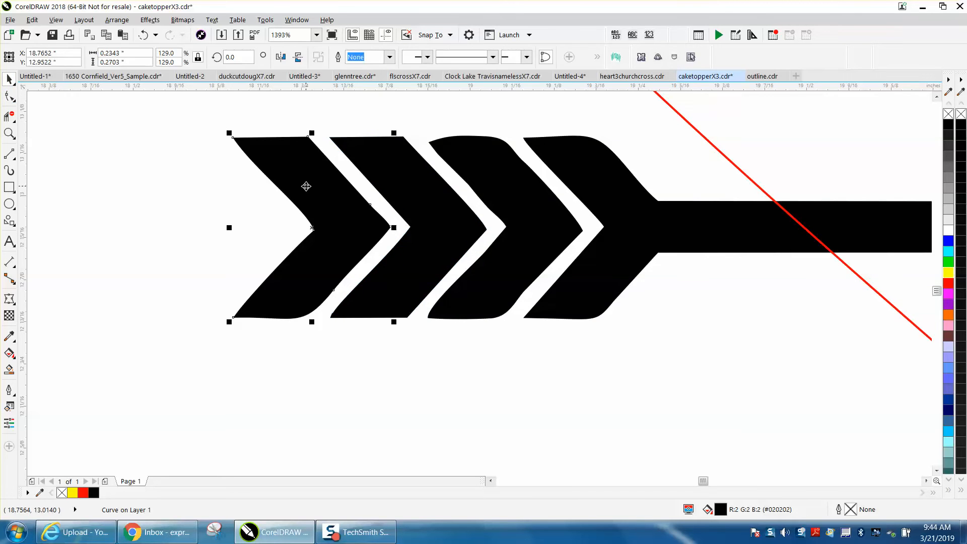
key(Delete)
click(420, 205)
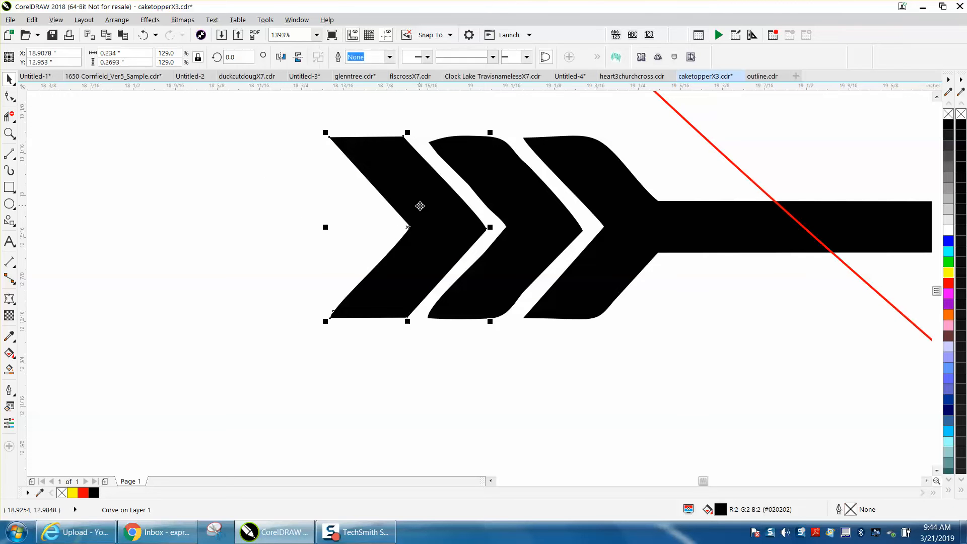
drag(410, 216, 319, 225)
Step: Replace the tail's third chevron with a copy of the straightened second one, adjusted to fit the gap beside the shaft
click(528, 231)
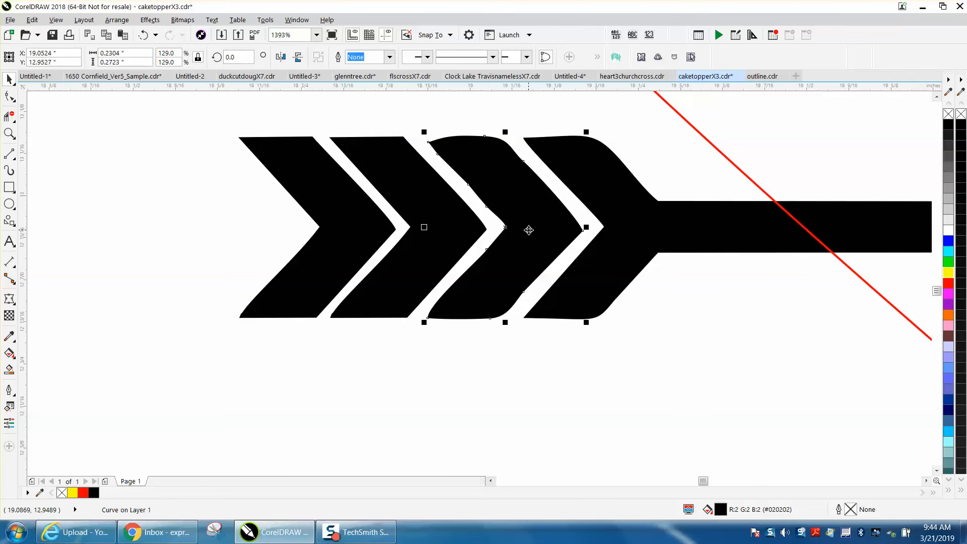
key(Delete)
click(479, 232)
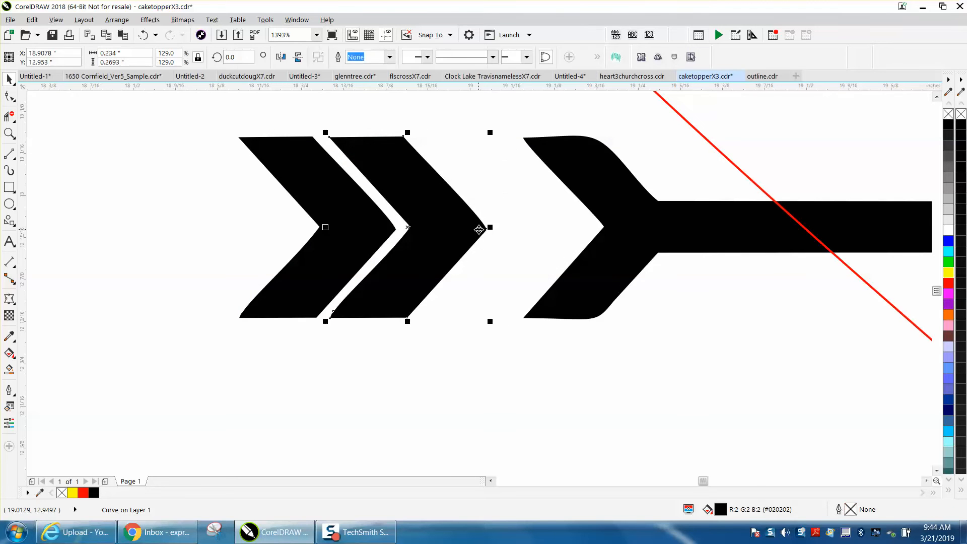
drag(409, 226, 502, 231)
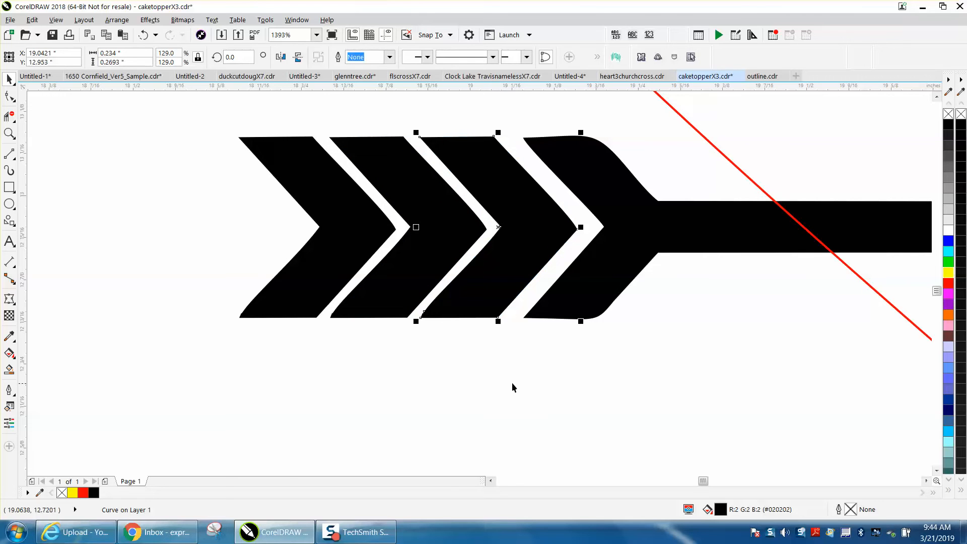
drag(502, 231, 507, 231)
drag(420, 227, 424, 227)
click(414, 259)
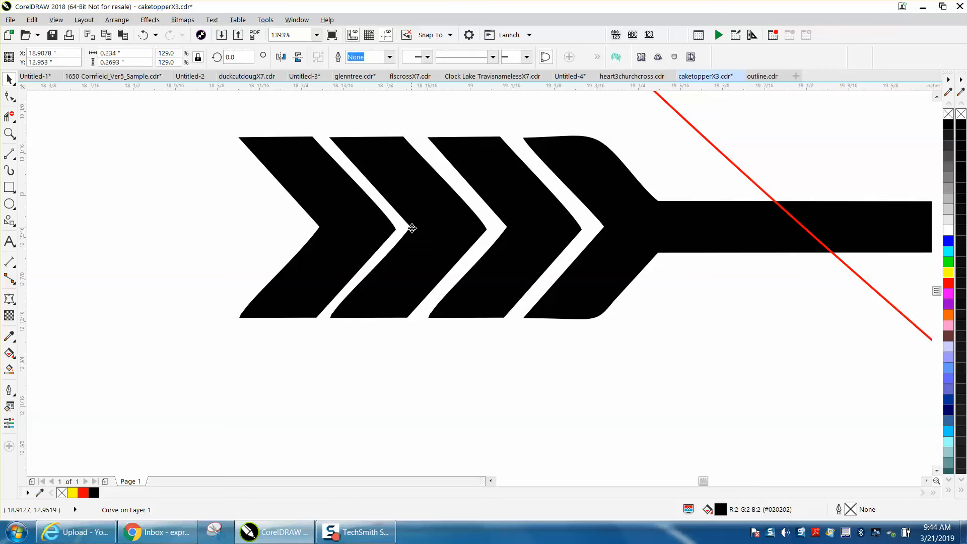
Step: Delete the lower reference copy of the cake topper design, leaving only the "adventure AWAITS" version
scroll(412, 228, down, 4)
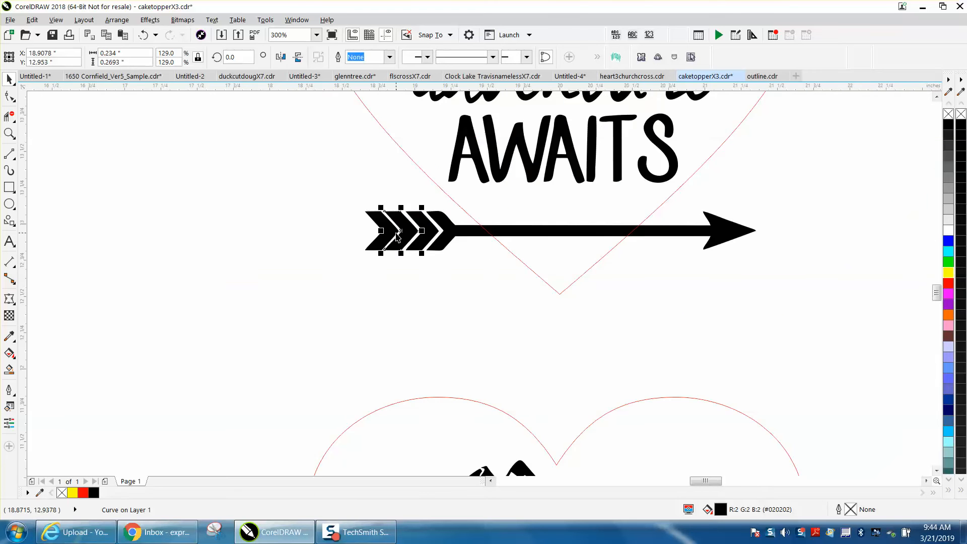
scroll(426, 274, down, 2)
scroll(421, 320, down, 2)
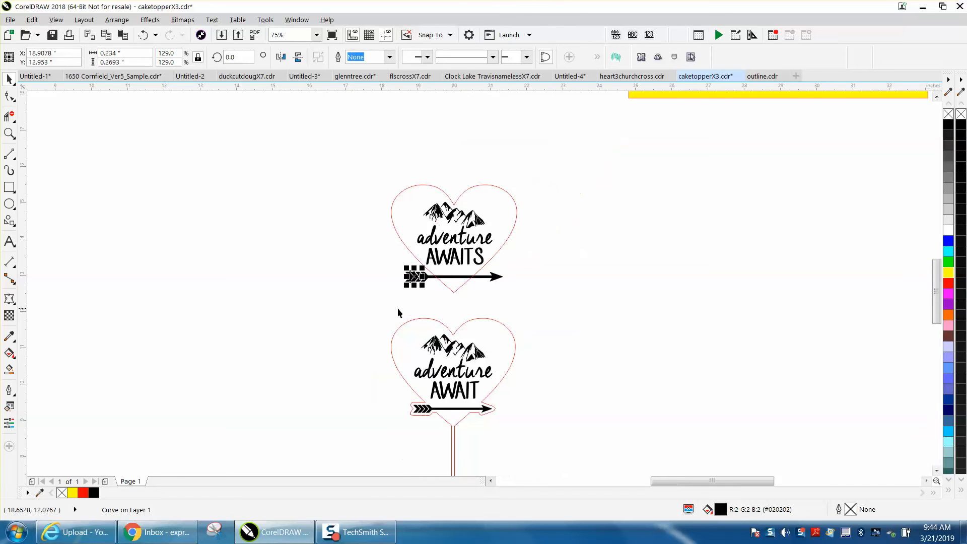
drag(546, 442, 546, 443)
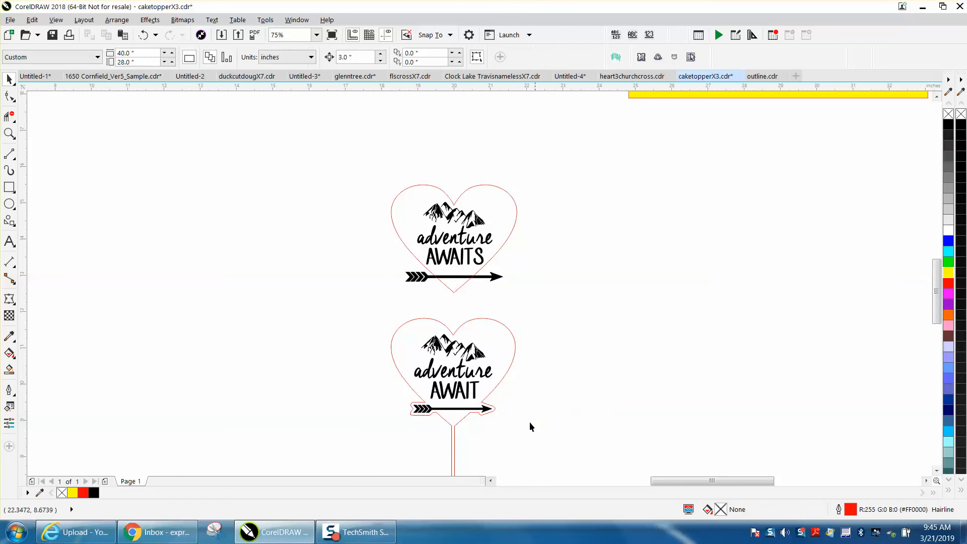
drag(482, 376, 480, 375)
key(Delete)
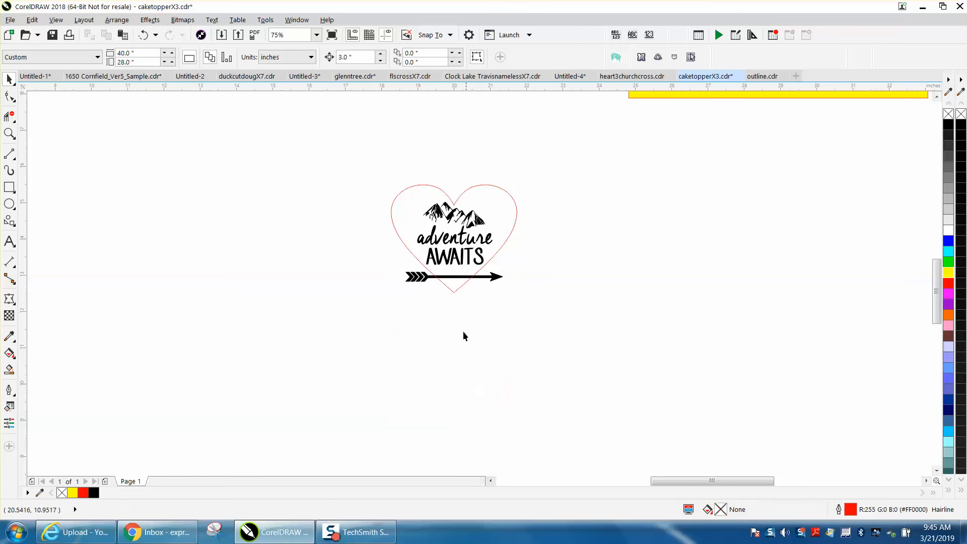
Step: Try to create a single boundary around the heart, lettering and arrow with the tail chevrons still separate
click(9, 133)
drag(375, 169, 640, 324)
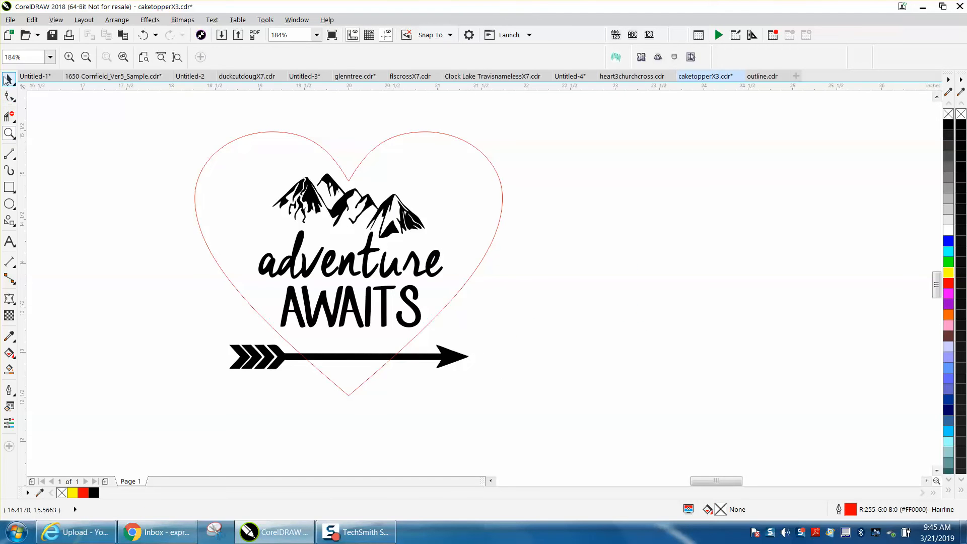
click(9, 79)
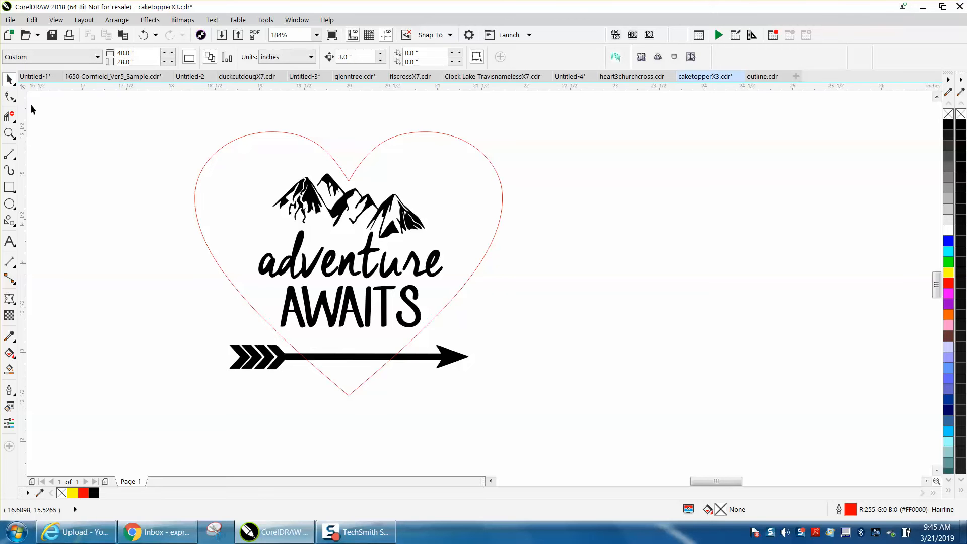
drag(602, 437, 602, 438)
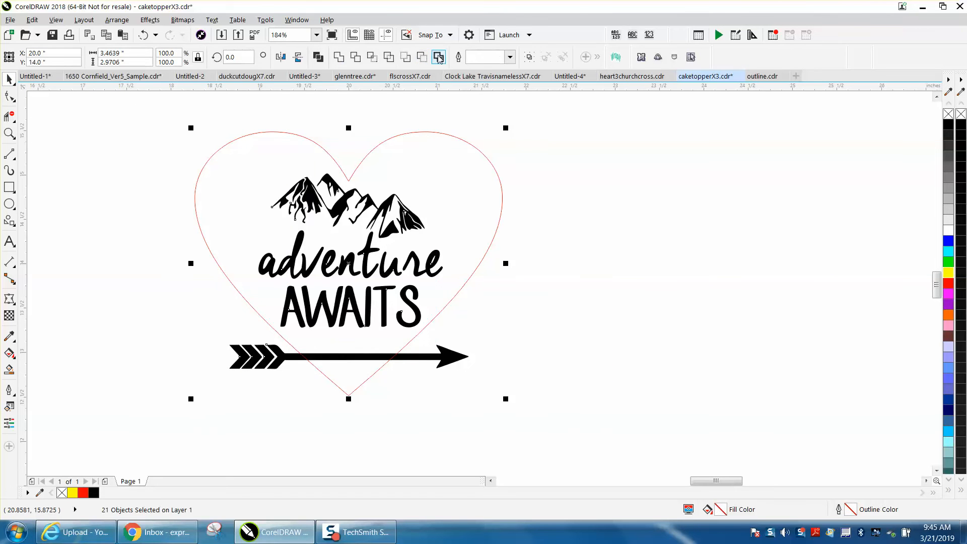
click(439, 58)
click(9, 133)
drag(222, 334, 349, 401)
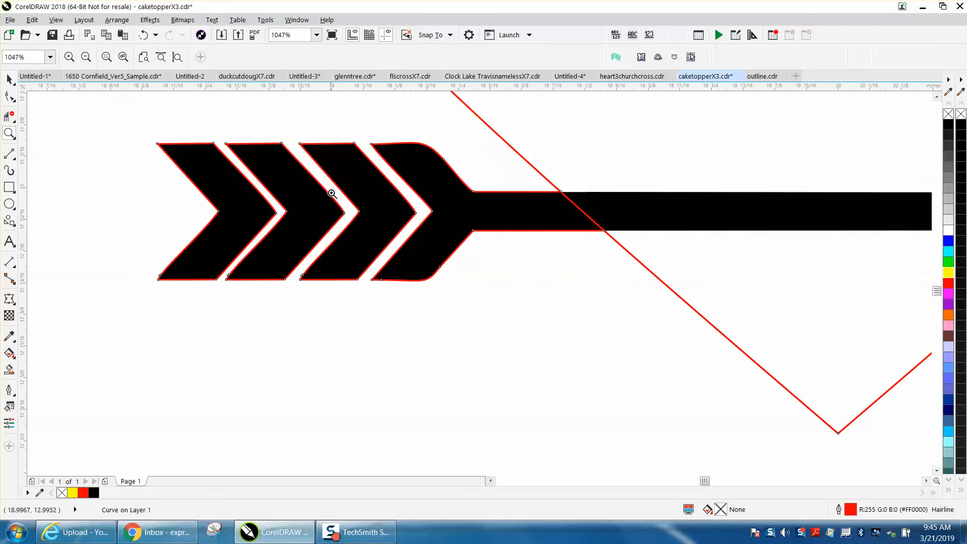
scroll(332, 193, down, 4)
scroll(333, 201, down, 2)
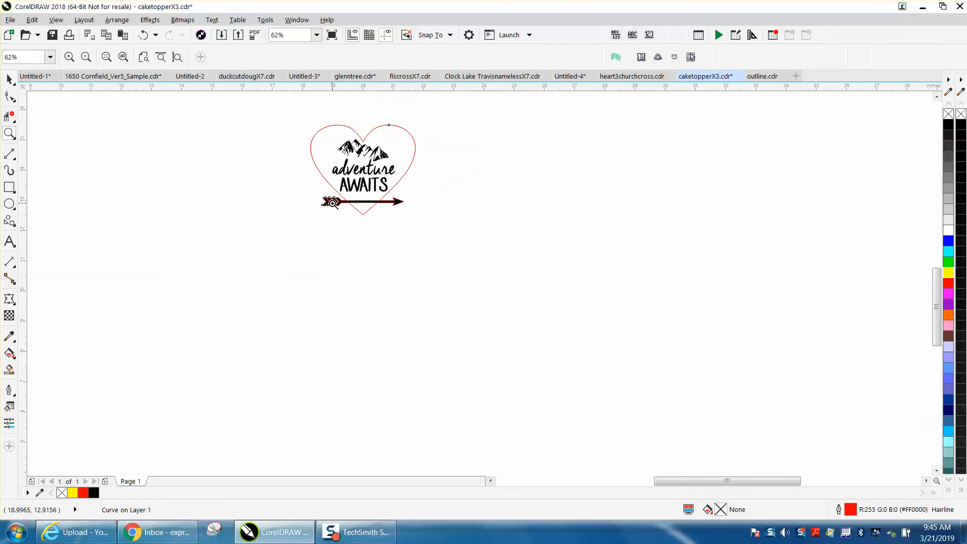
click(143, 34)
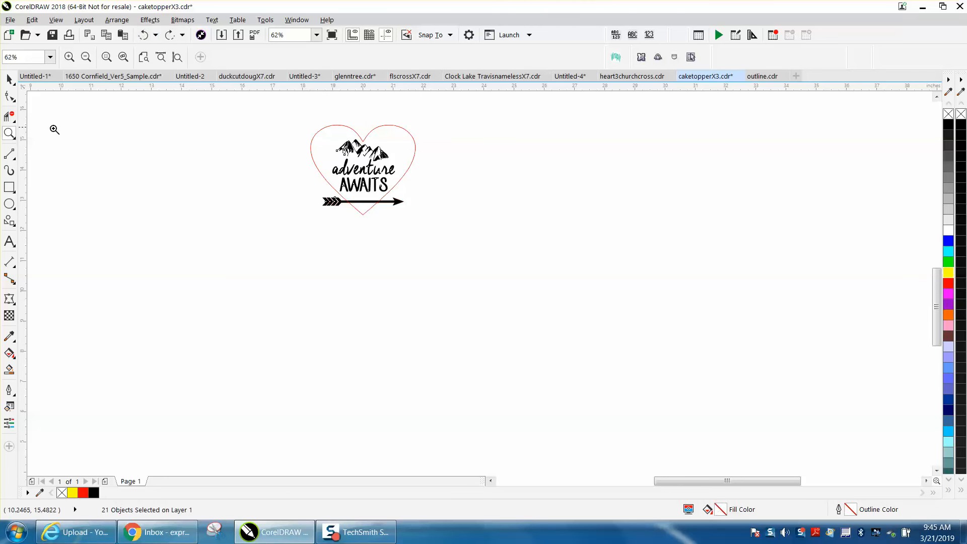
Step: Draw two straight 2-point lines about 0.32 inches long across the chevron gaps, along the tail's upper and lower edges
drag(287, 129, 495, 283)
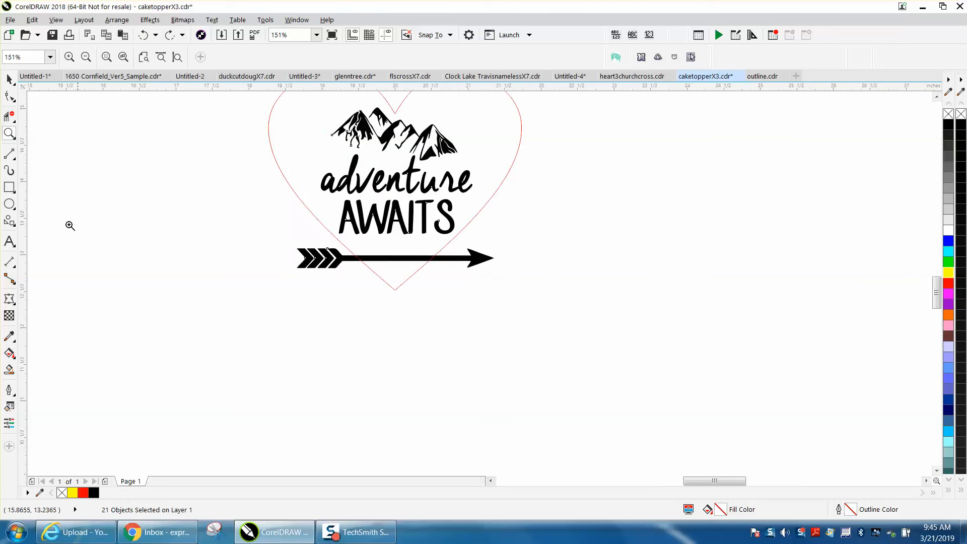
drag(246, 216, 584, 350)
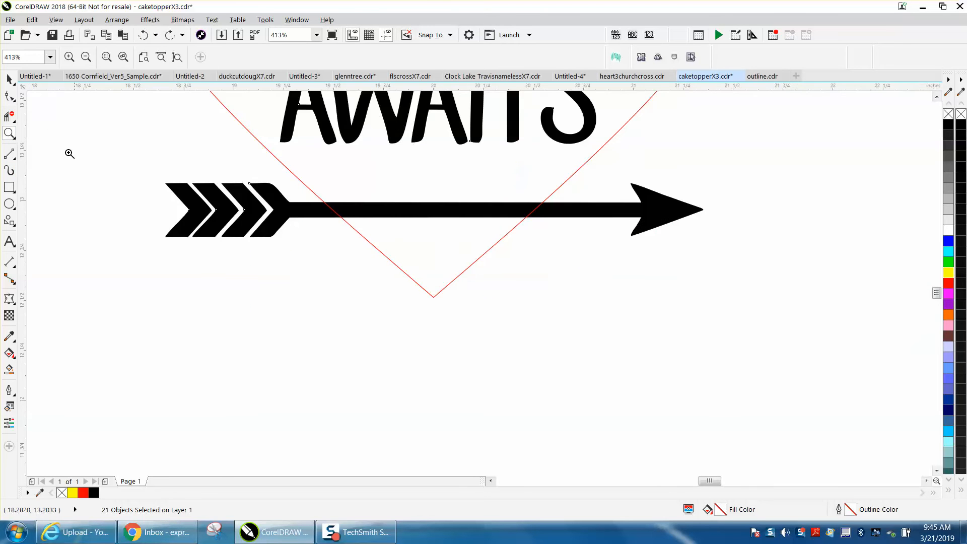
click(11, 158)
click(12, 160)
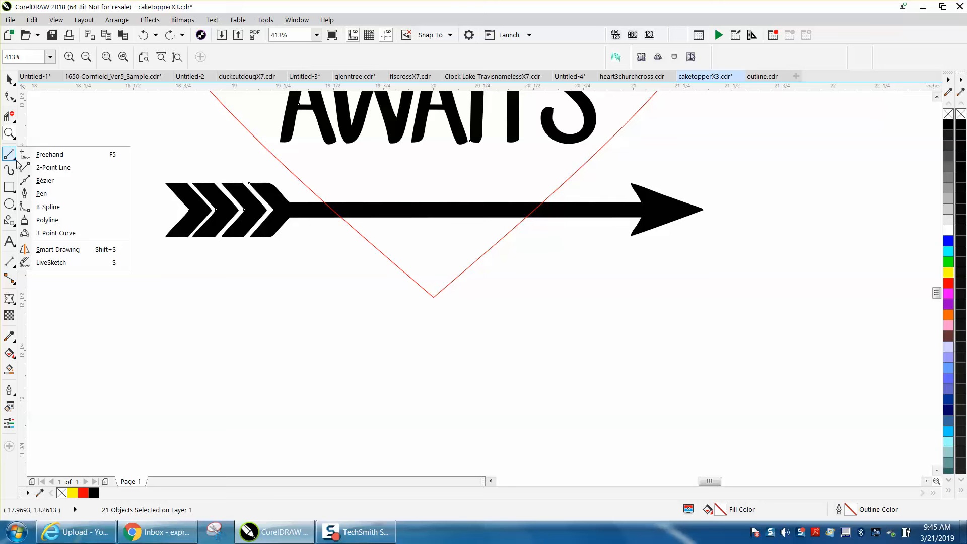
click(48, 165)
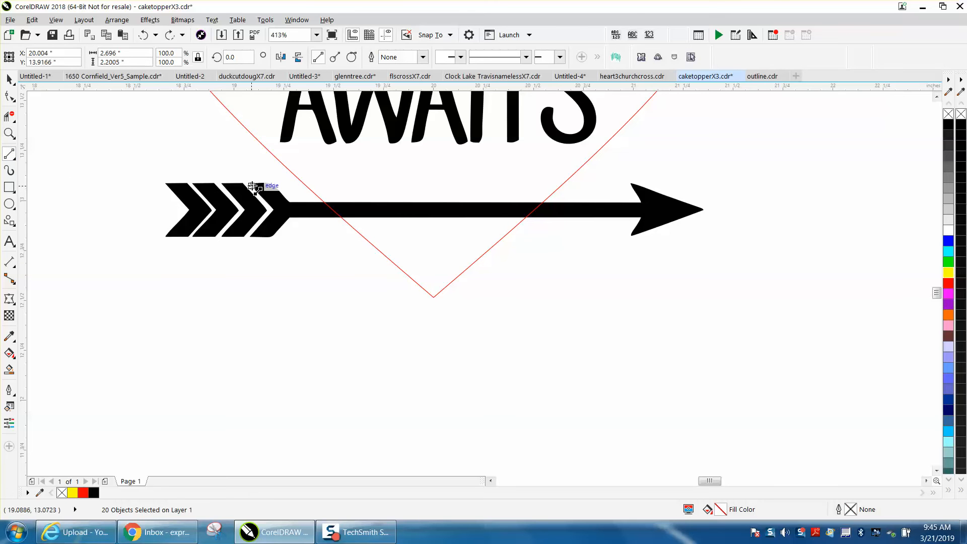
drag(245, 186, 187, 184)
drag(246, 237, 189, 237)
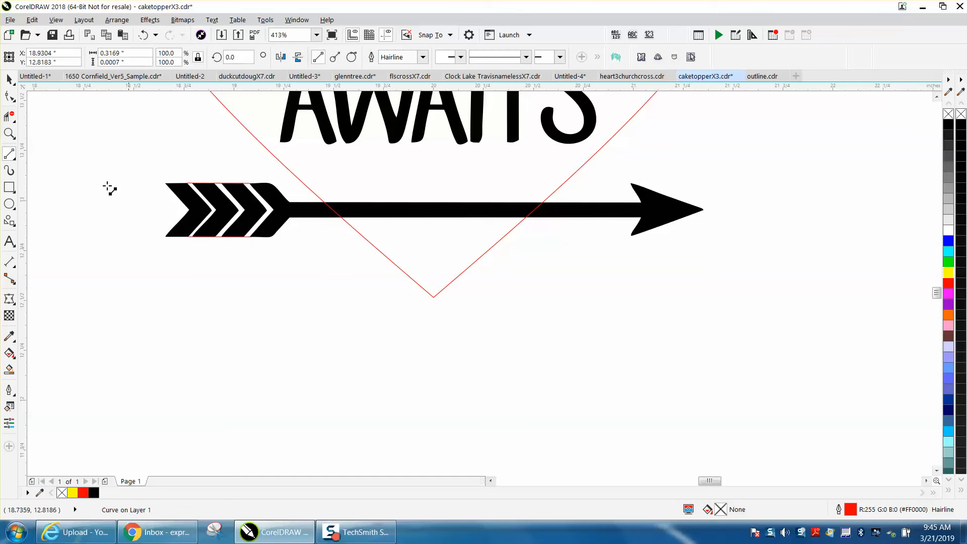
click(9, 79)
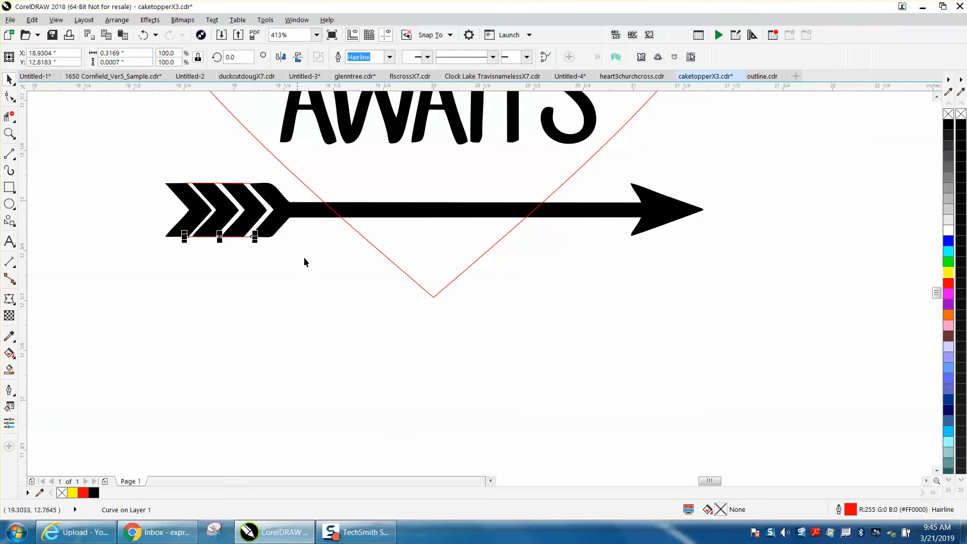
Step: Create a boundary around all of the artwork and move the resulting outline 3 inches to the right
scroll(349, 308, down, 2)
drag(267, 143, 545, 358)
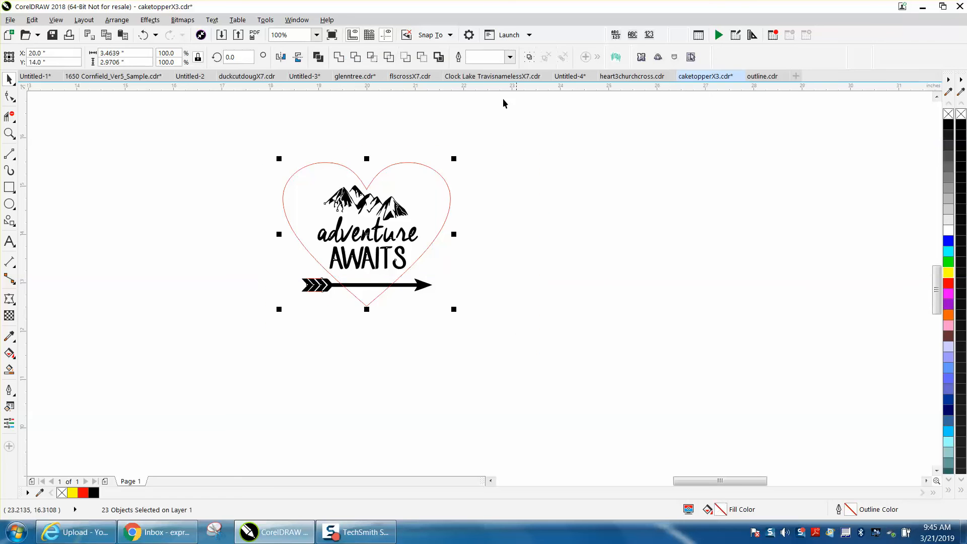
click(438, 57)
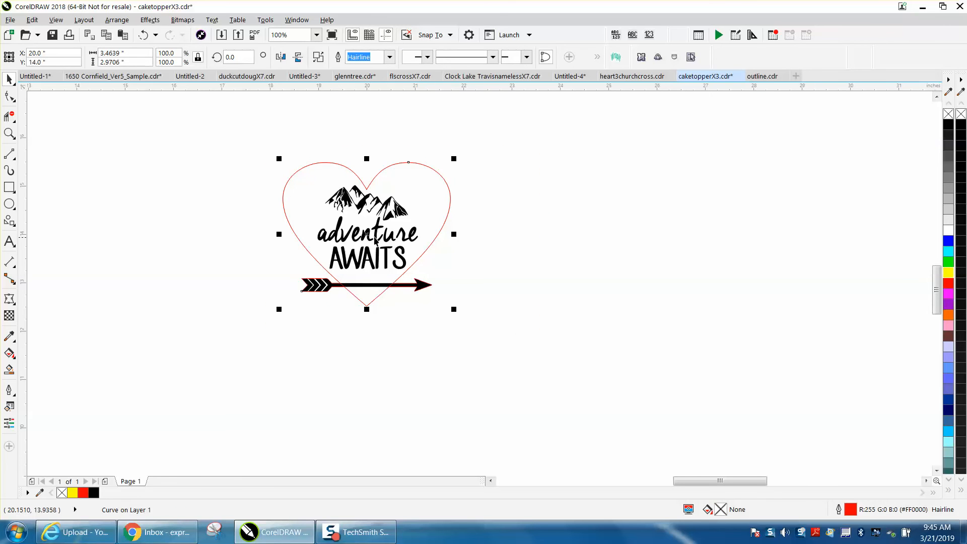
key(Right)
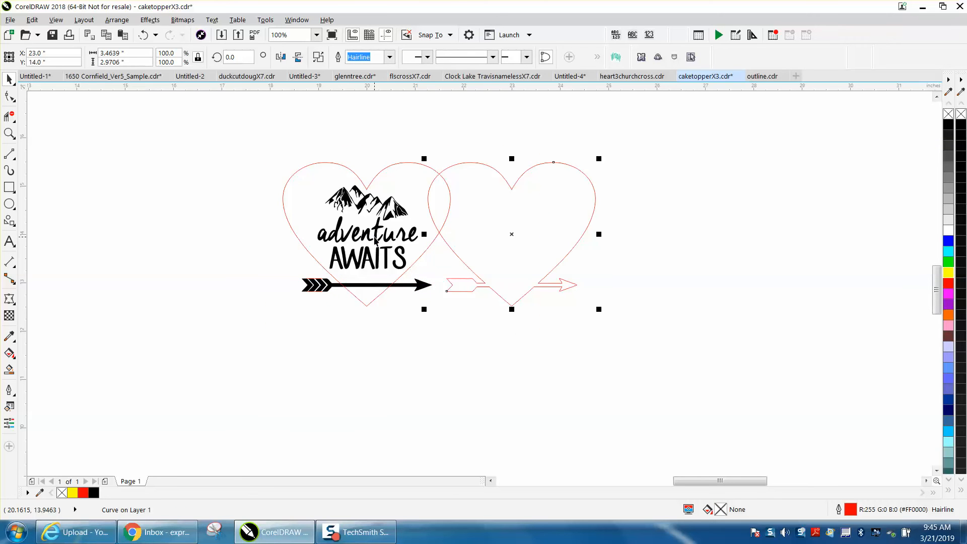
Step: Delete the surplus nodes along the arrowhead's upper edge and on its lower barb in the boundary outline
click(9, 133)
drag(548, 277, 611, 307)
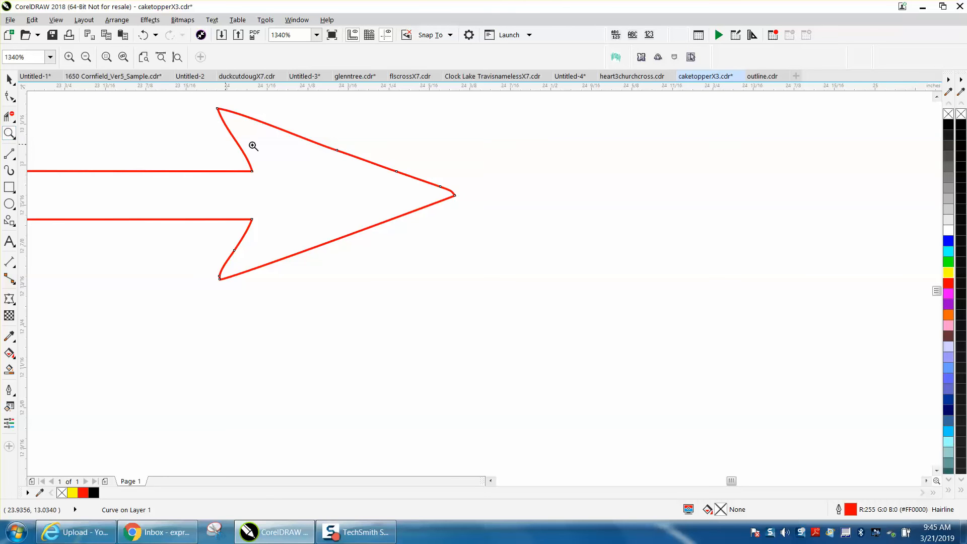
drag(295, 130, 598, 302)
scroll(210, 215, down, 2)
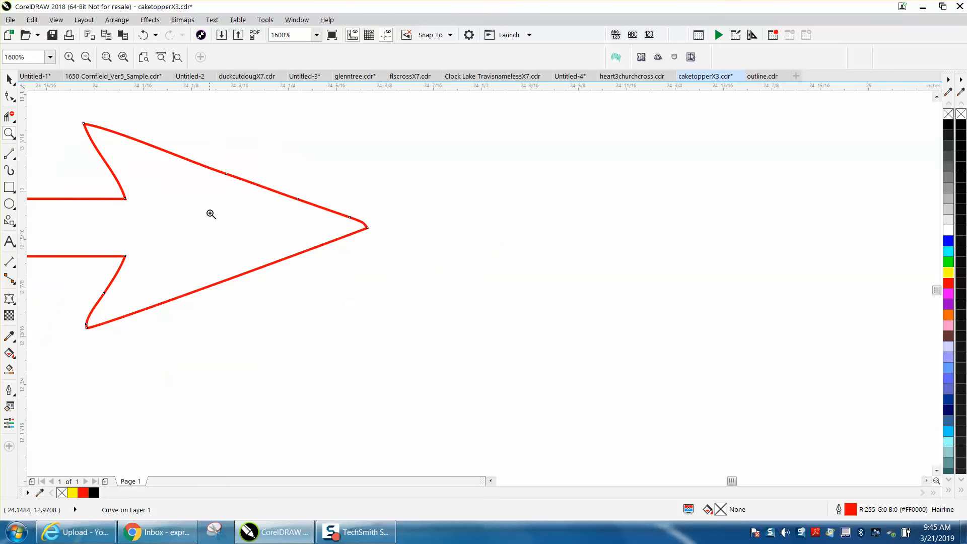
click(10, 96)
drag(250, 196, 354, 227)
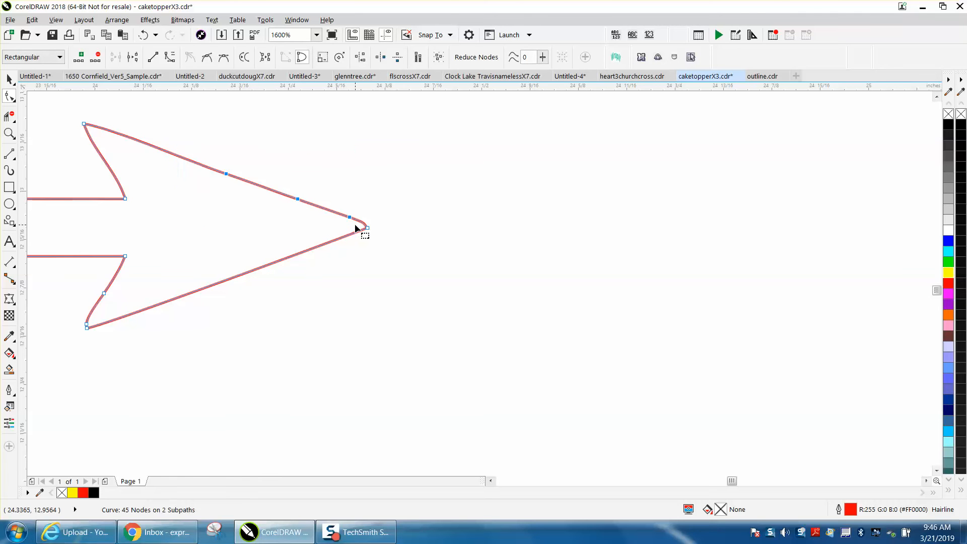
key(Delete)
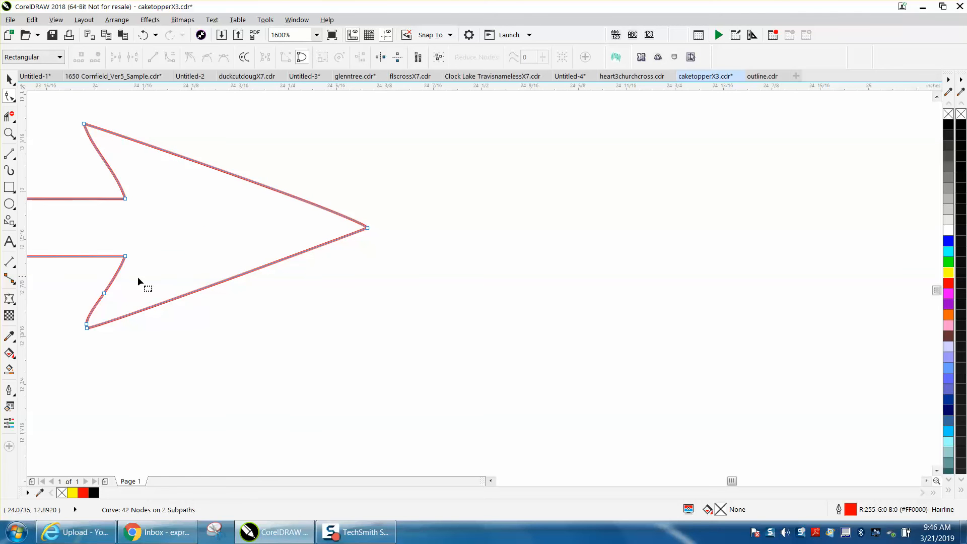
click(86, 325)
key(Delete)
click(103, 293)
key(Delete)
Step: Convert all the arrowhead's curved segments in the boundary outline to straight lines
drag(72, 115, 429, 372)
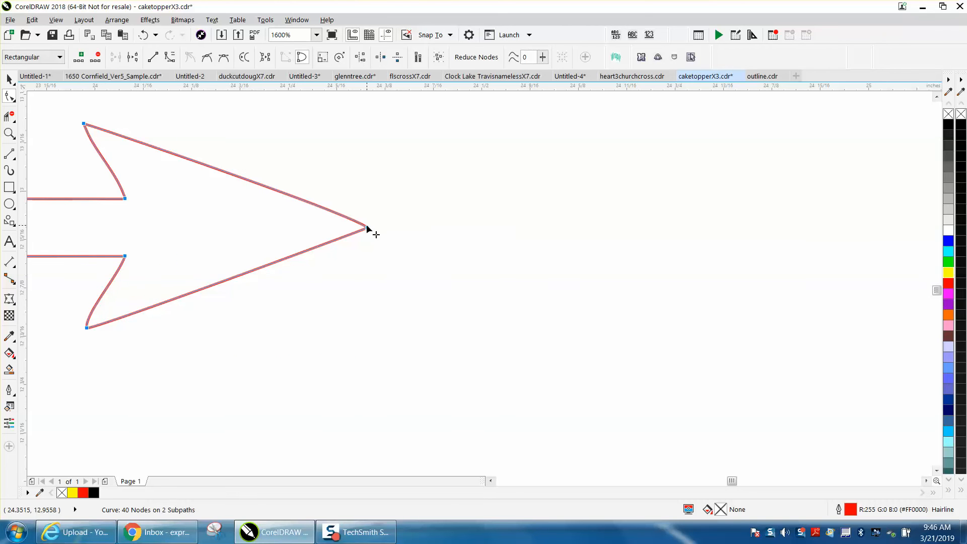
right_click(367, 228)
click(401, 261)
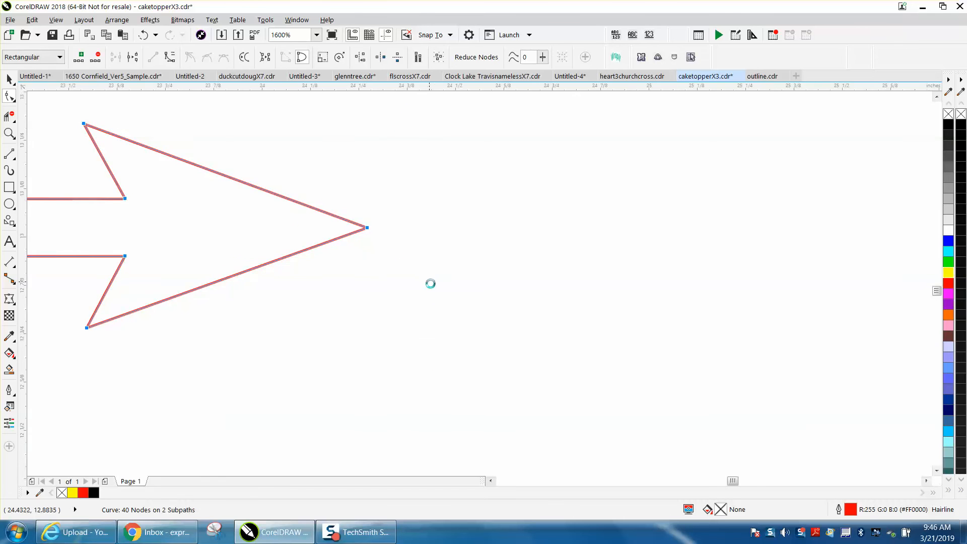
Step: Move the boundary outline another 3 inches to the right, clear of the original artwork
scroll(428, 279, down, 2)
scroll(454, 307, down, 1)
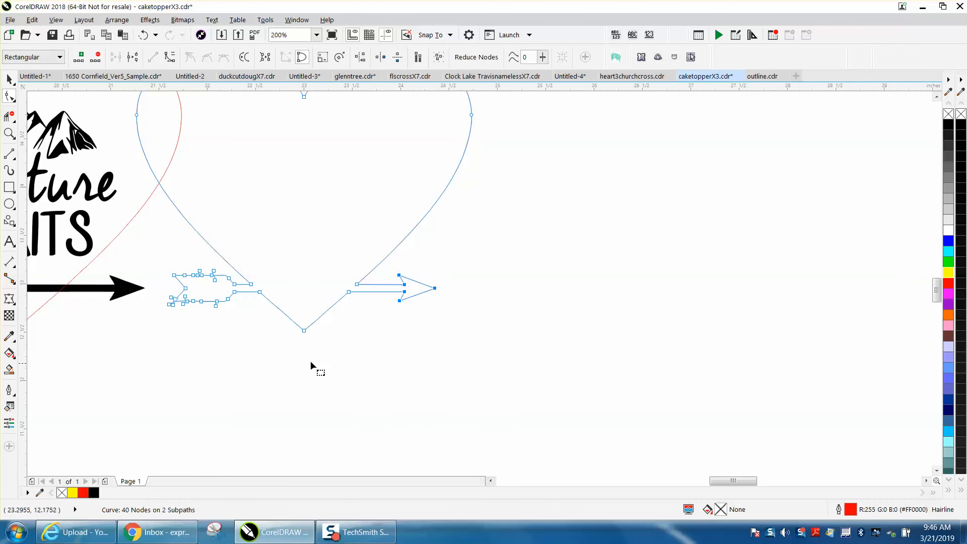
scroll(240, 316, down, 1)
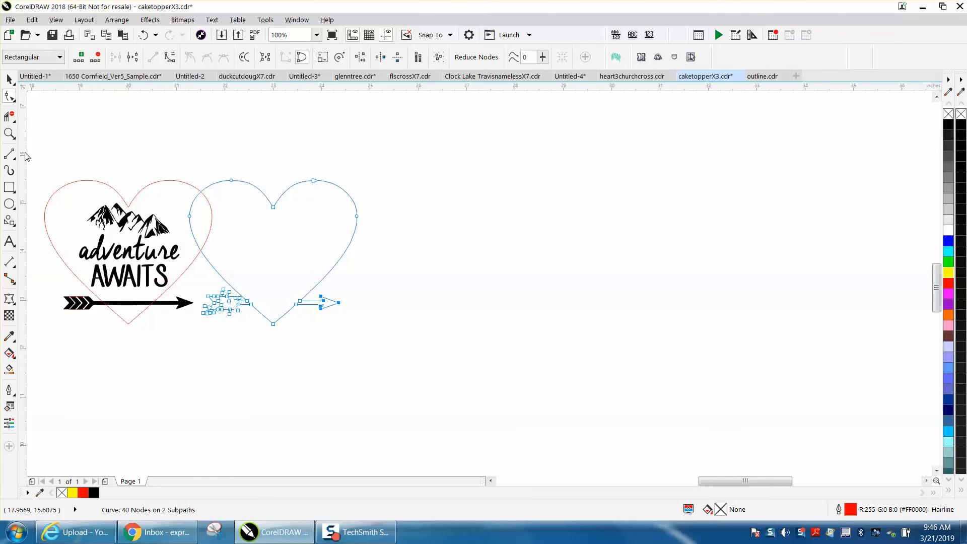
click(9, 79)
key(Right)
key(Right)
key(Right)
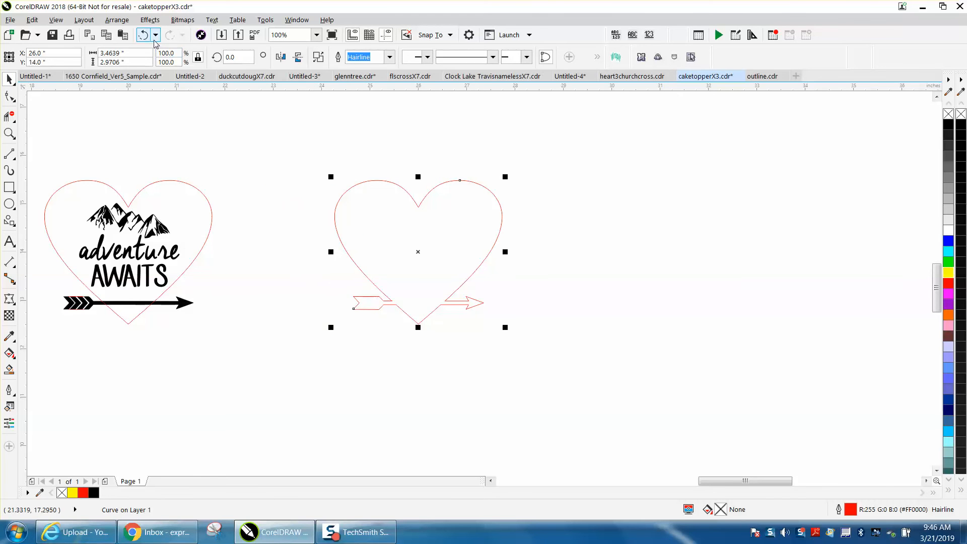
Step: Apply a one-step outside contour with a 0.125 inch offset to the heart-and-arrow boundary outline
click(150, 20)
click(166, 102)
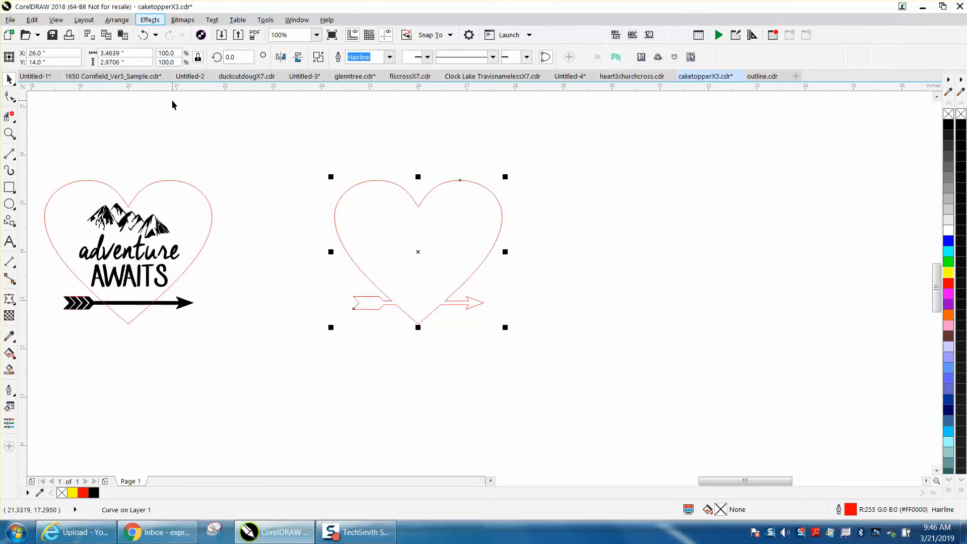
click(792, 110)
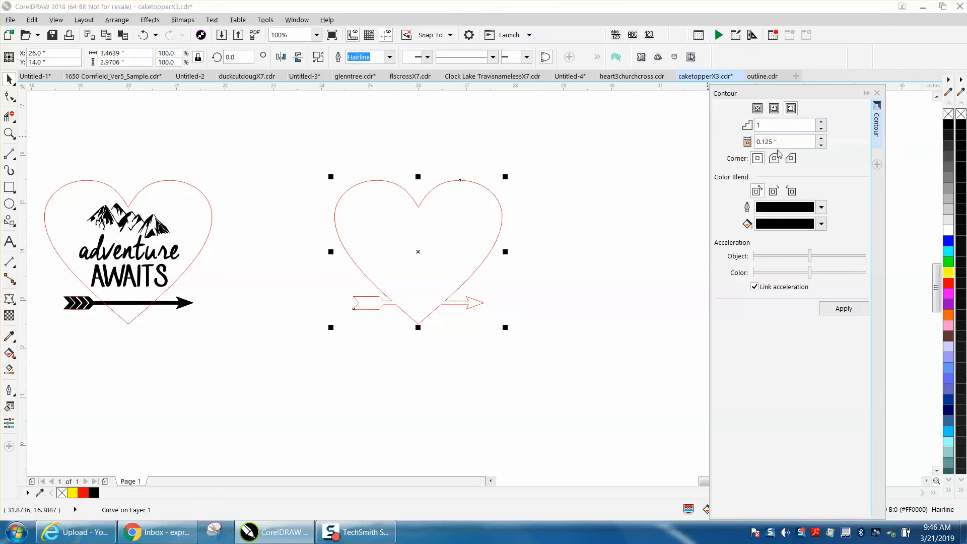
click(843, 308)
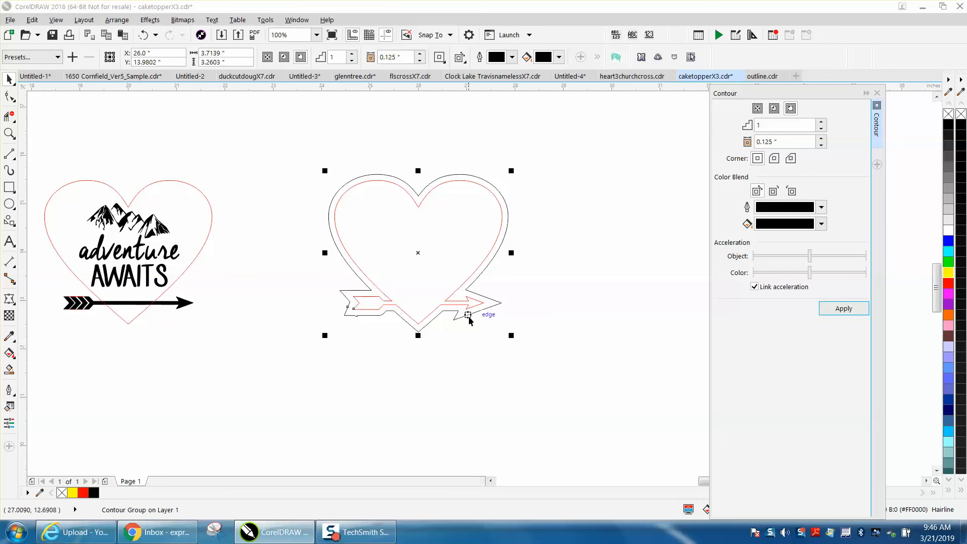
Step: Break the contour group apart so the outer outline is separate from the boundary
click(115, 20)
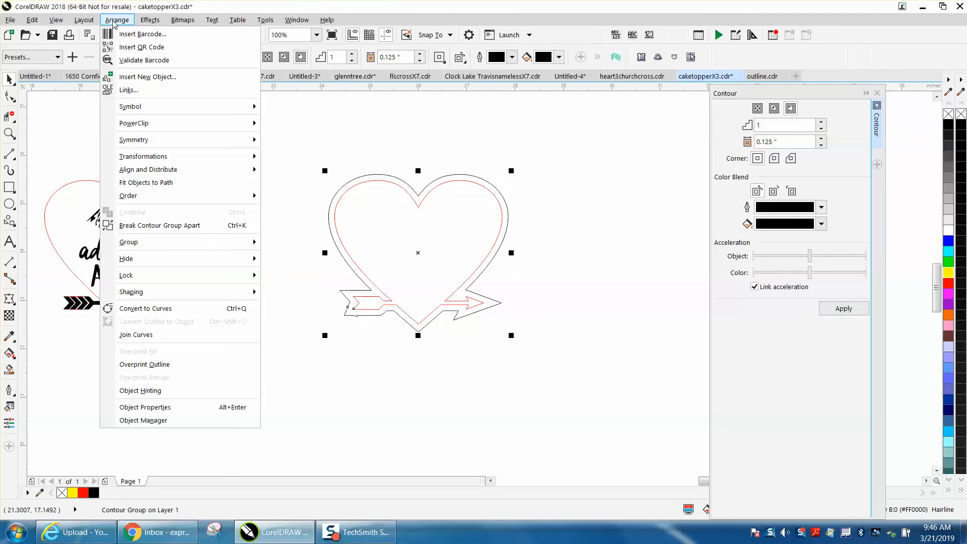
click(184, 226)
click(184, 227)
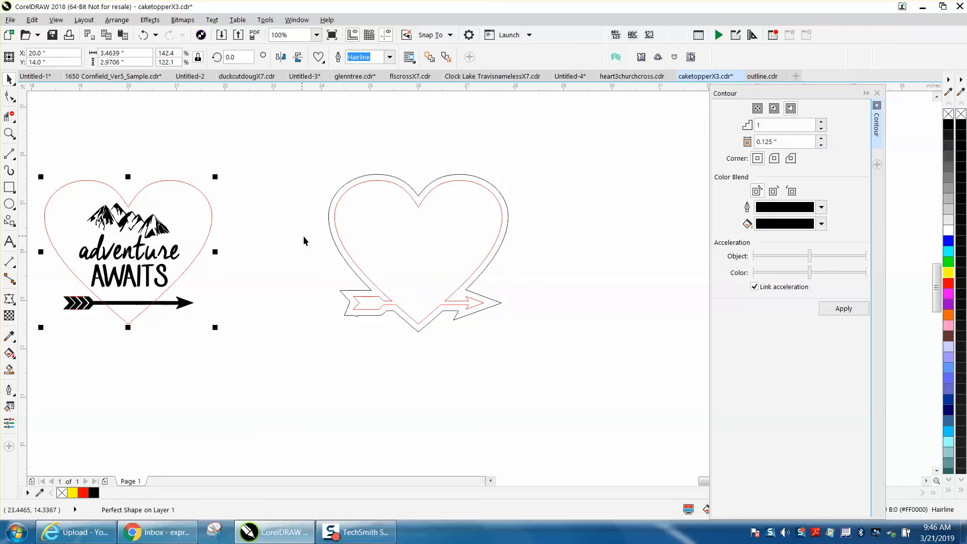
Step: Delete the original red heart surrounding the "adventure AWAITS" artwork
click(336, 248)
click(212, 213)
key(Delete)
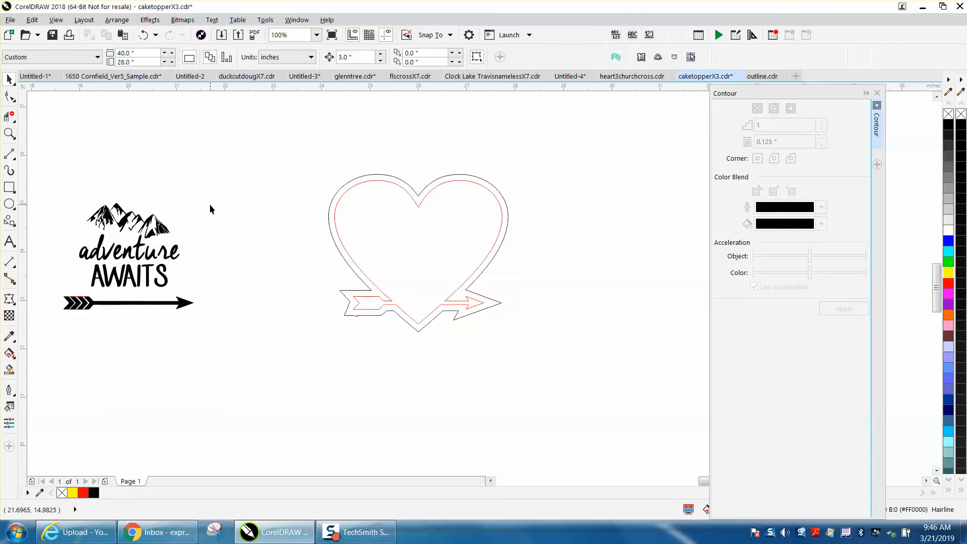
Step: Move the black outer outline 6 inches to the left so it surrounds the "adventure AWAITS" artwork
click(330, 233)
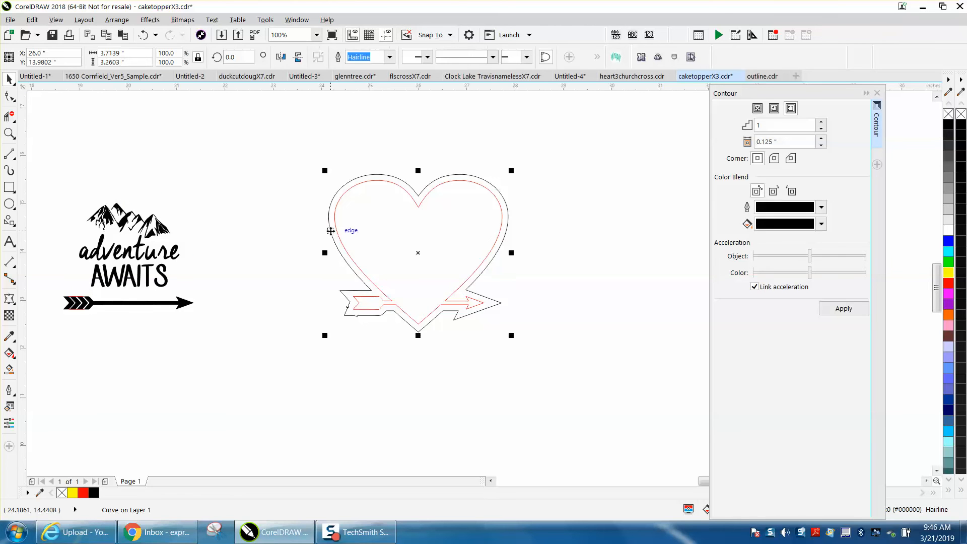
key(Left)
key(Left)
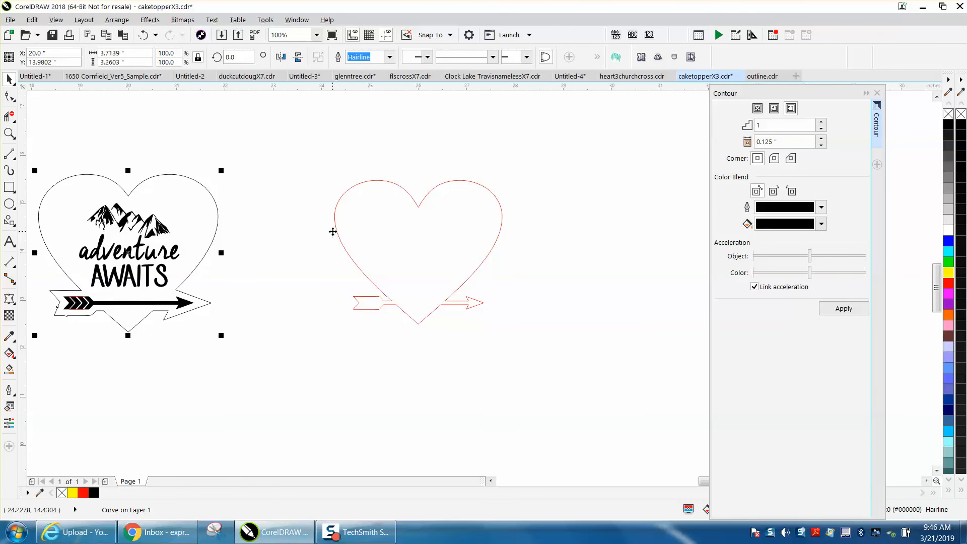
Step: Delete the leftover red heart-and-arrow boundary beside the artwork
scroll(298, 322, down, 2)
drag(307, 240, 444, 351)
key(Delete)
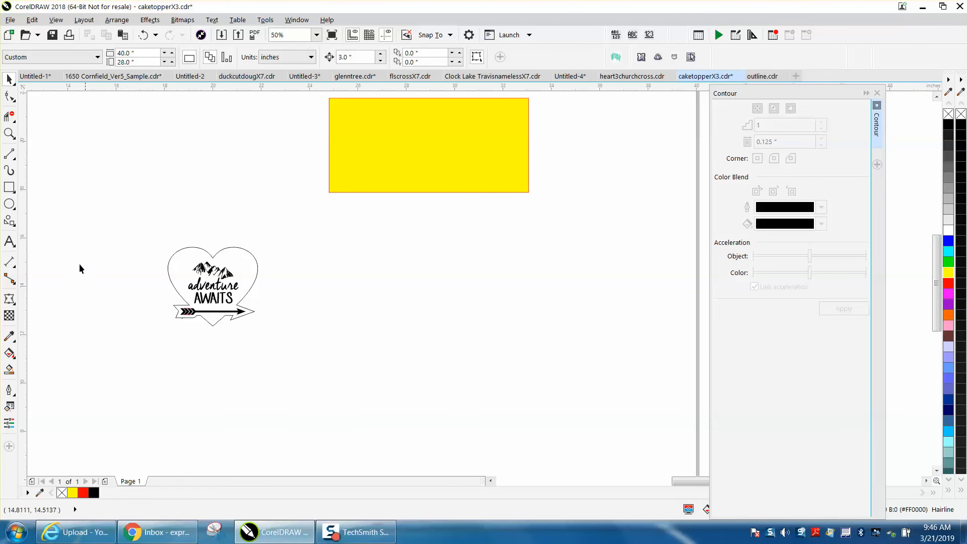
Step: Colour the outer heart-and-arrow outline red and close the Contour settings
click(9, 133)
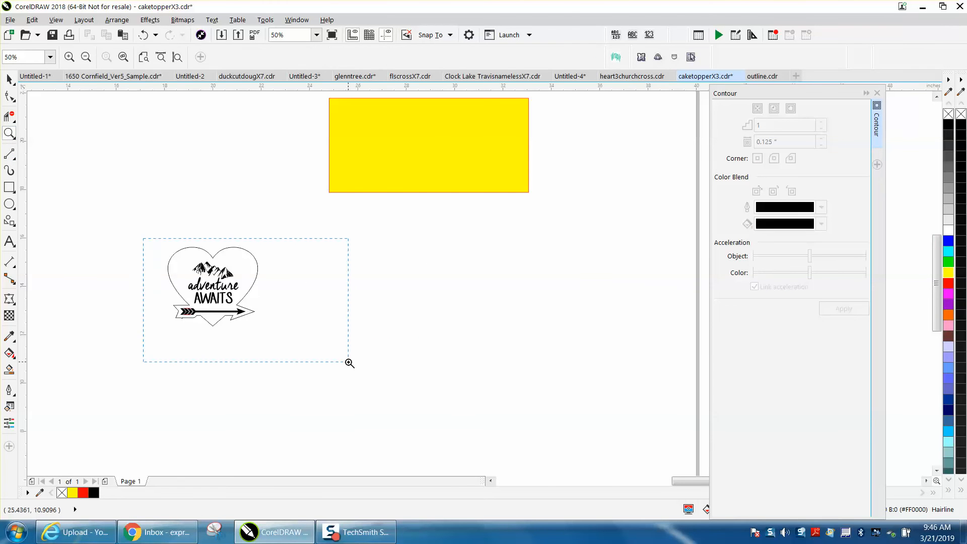
drag(268, 328, 272, 358)
click(9, 79)
scroll(221, 145, down, 2)
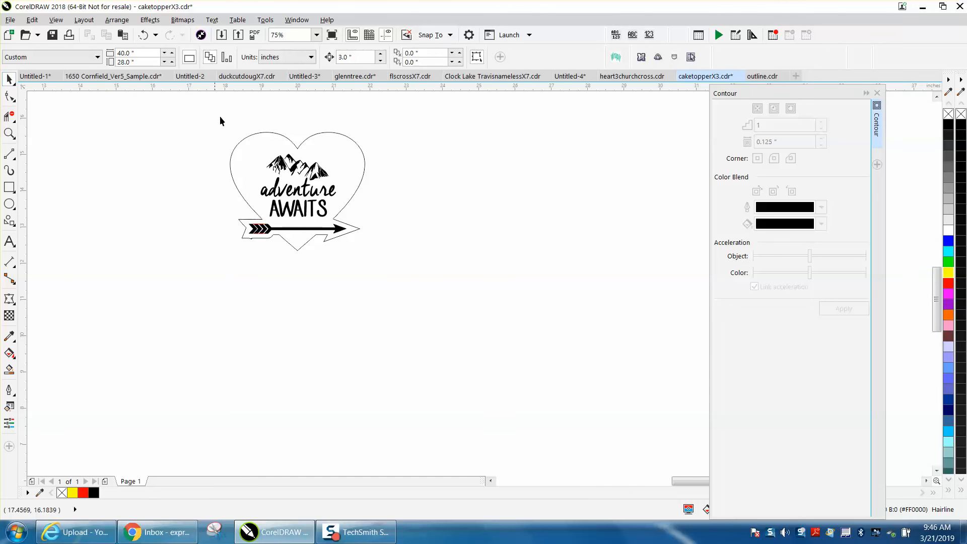
click(247, 220)
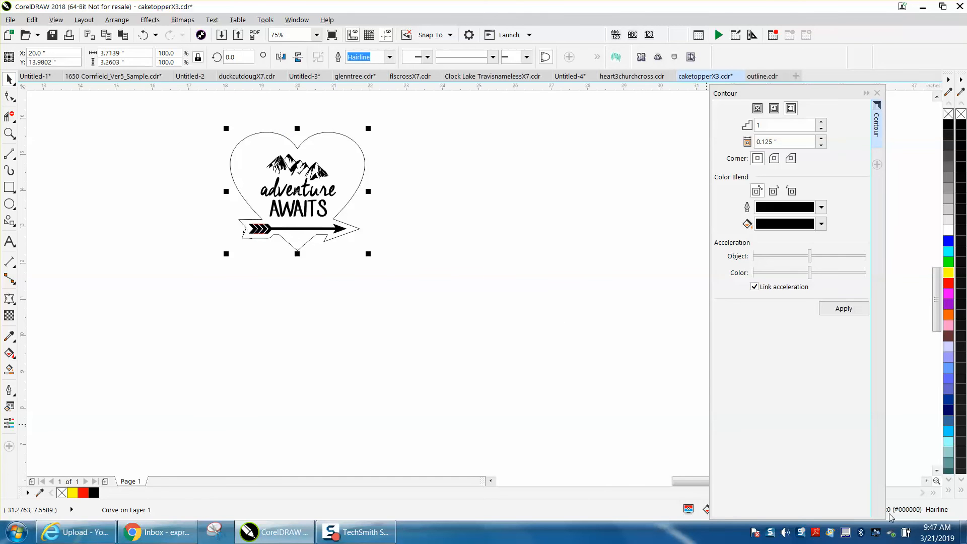
click(876, 94)
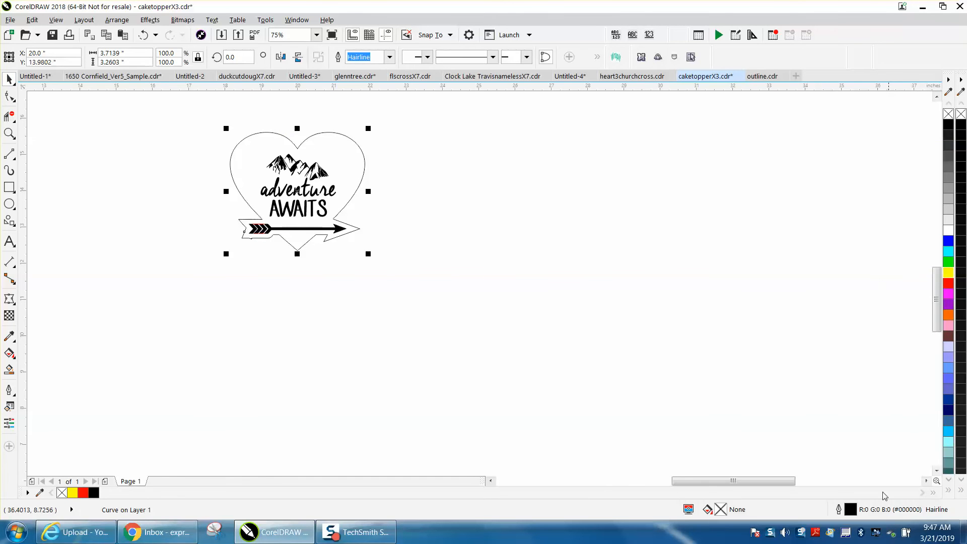
right_click(946, 283)
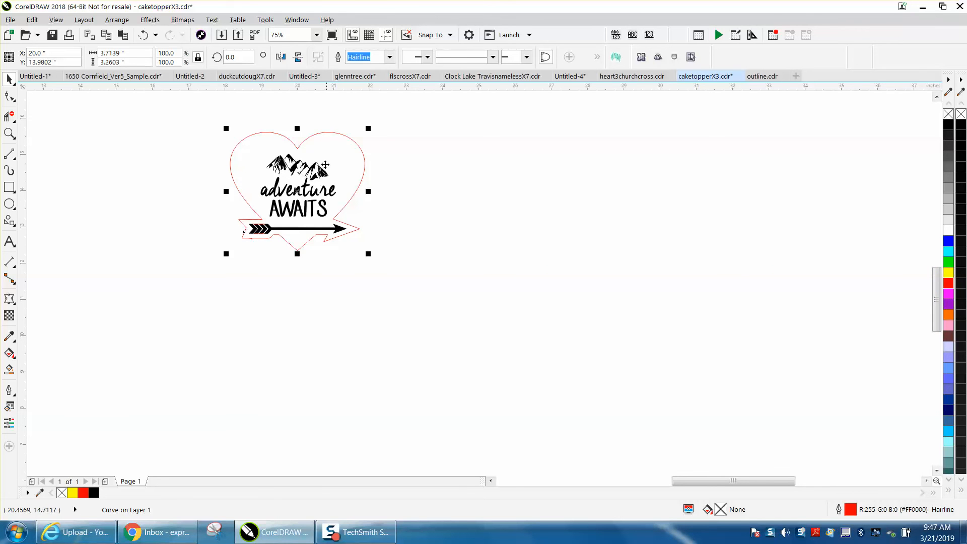
Step: Group the red outline with the mountain, lettering and arrow artwork inside it
click(9, 134)
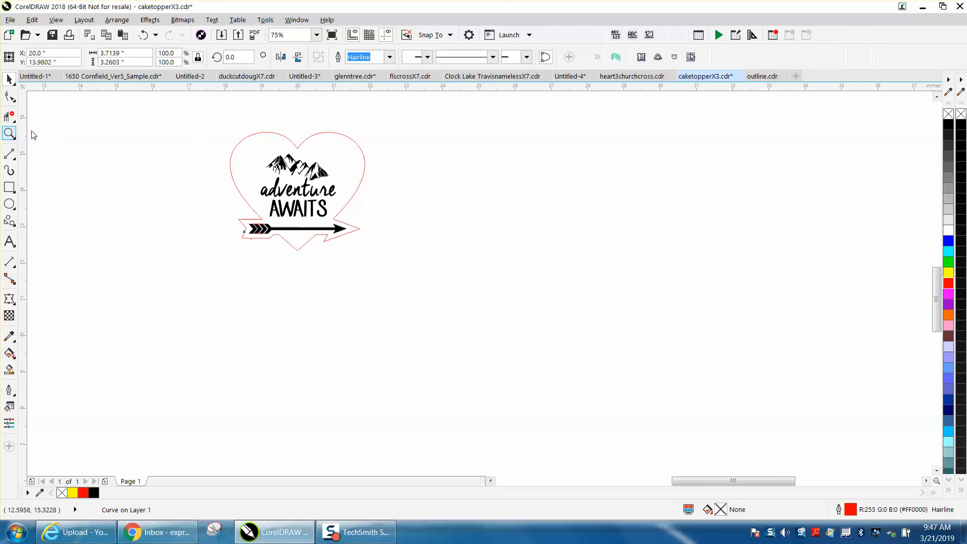
drag(222, 137, 448, 289)
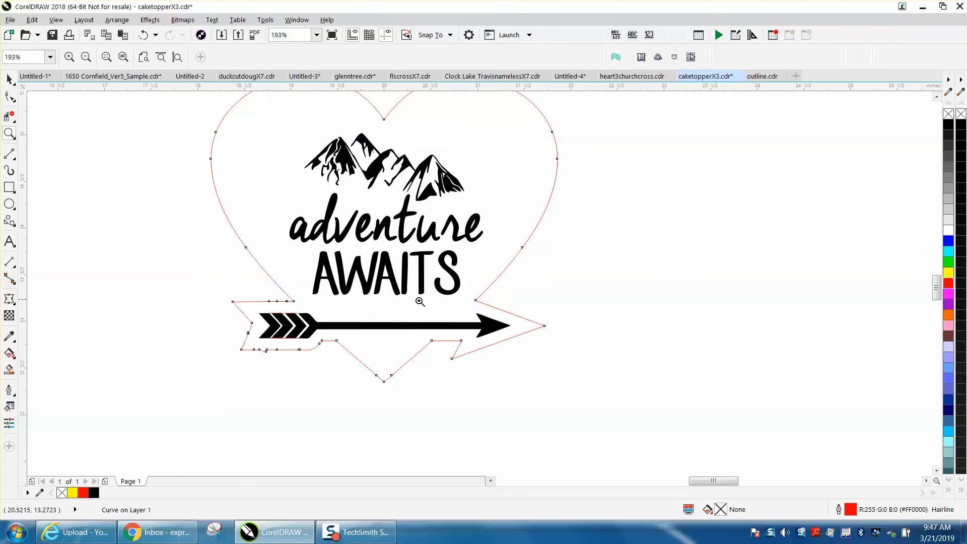
right_click(241, 249)
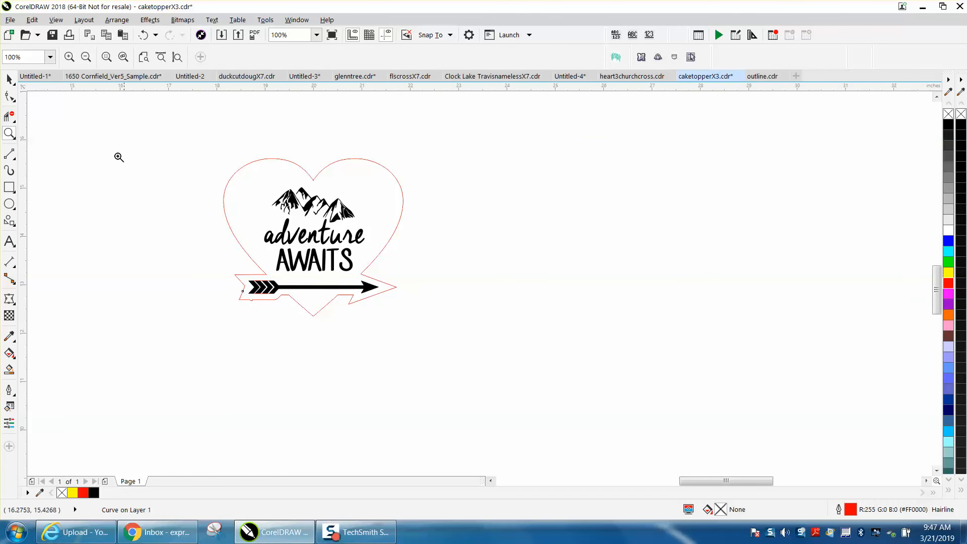
key(space)
drag(160, 125, 552, 385)
key(ctrl+g)
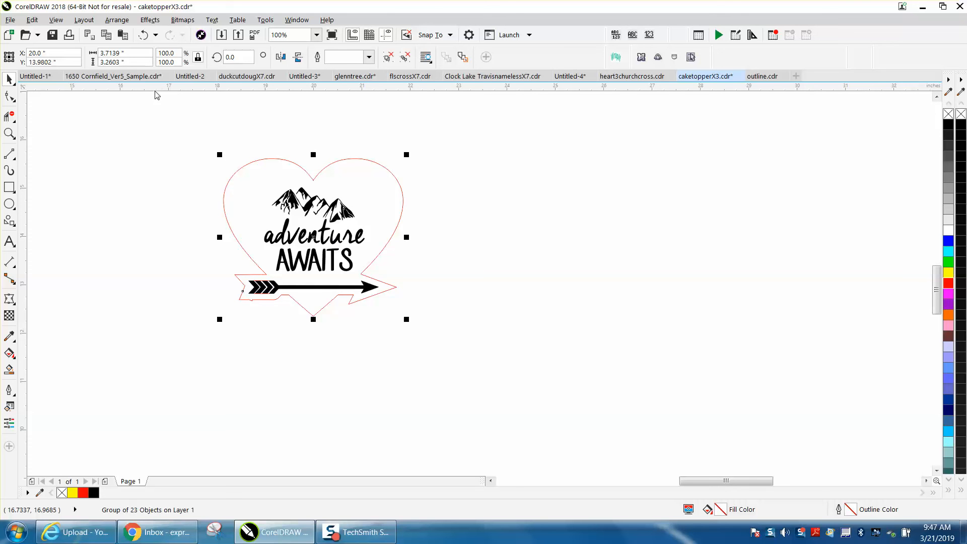
click(157, 127)
scroll(151, 153, down, 1)
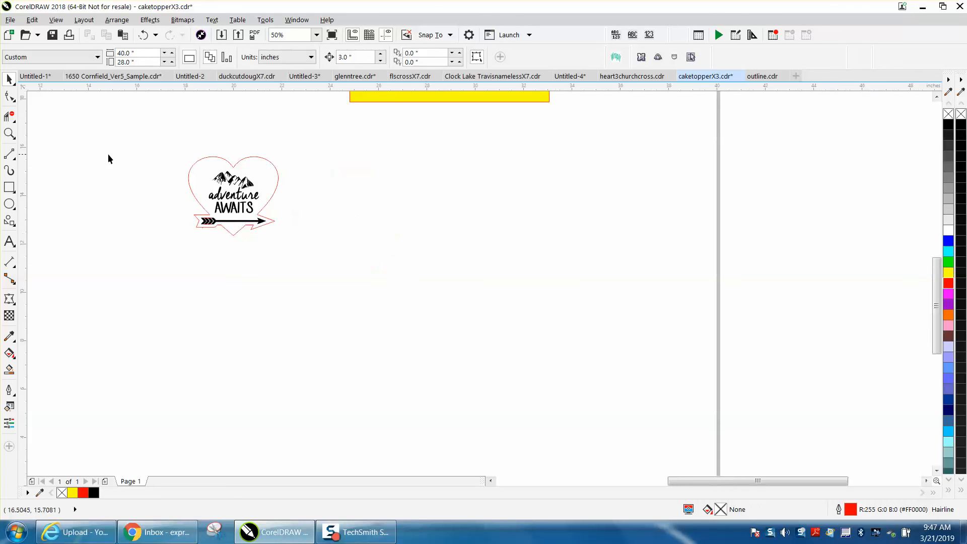
Step: Draw a narrow vertical rectangle about 0.14 inch wide and 4.2 inches tall below the heart
click(14, 135)
drag(162, 157, 492, 453)
click(9, 187)
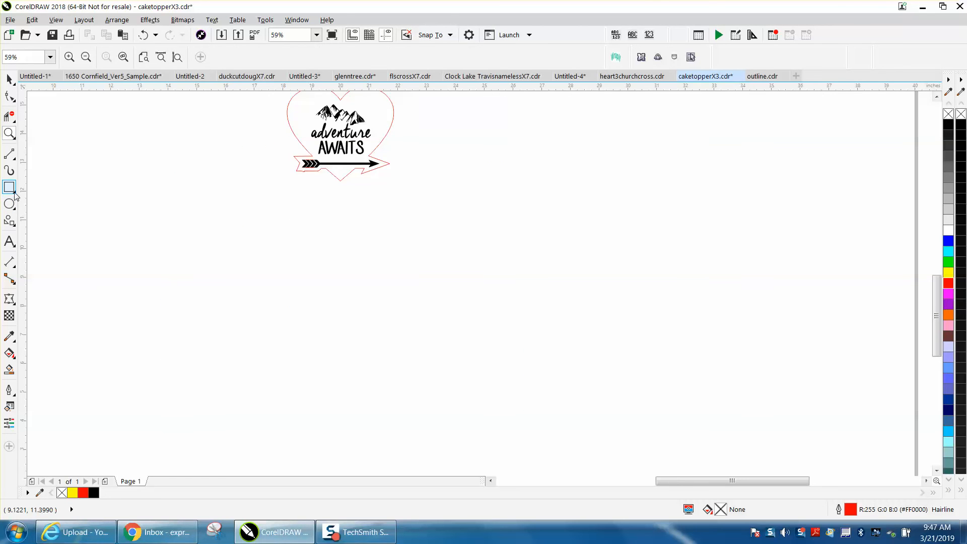
drag(296, 213, 301, 337)
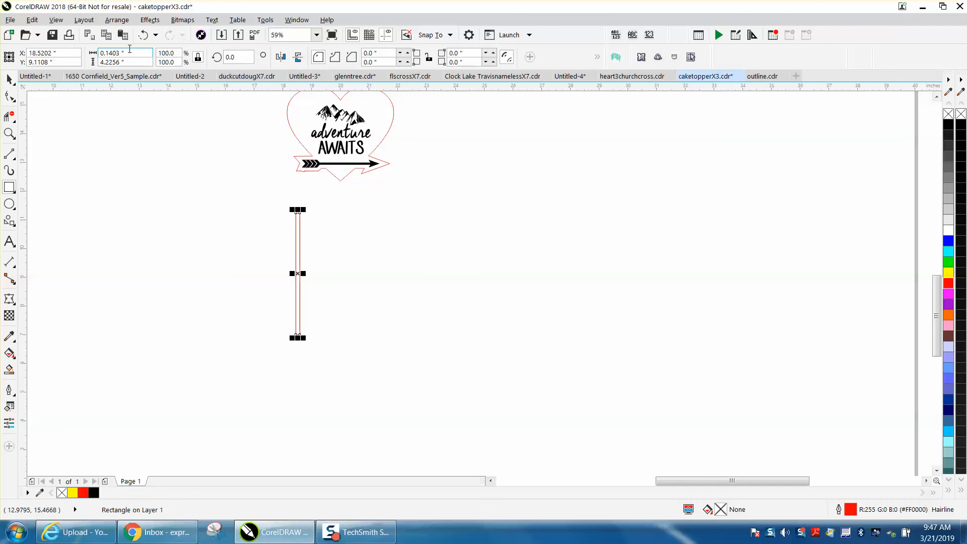
Step: Size the rectangle to 0.25 inch wide and, with the proportions unlocked, 5 inches tall
double_click(114, 52)
text(0.25)
key(Return)
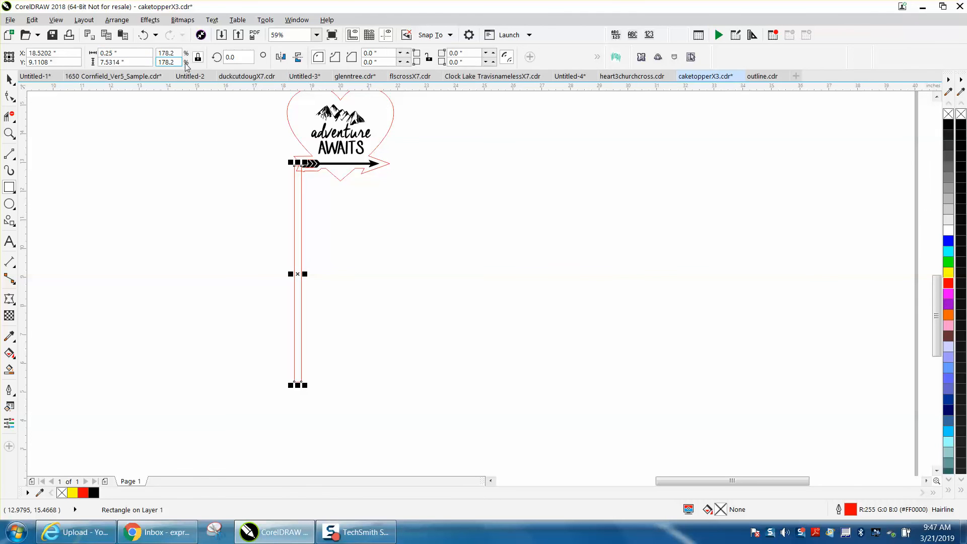
click(197, 59)
double_click(112, 62)
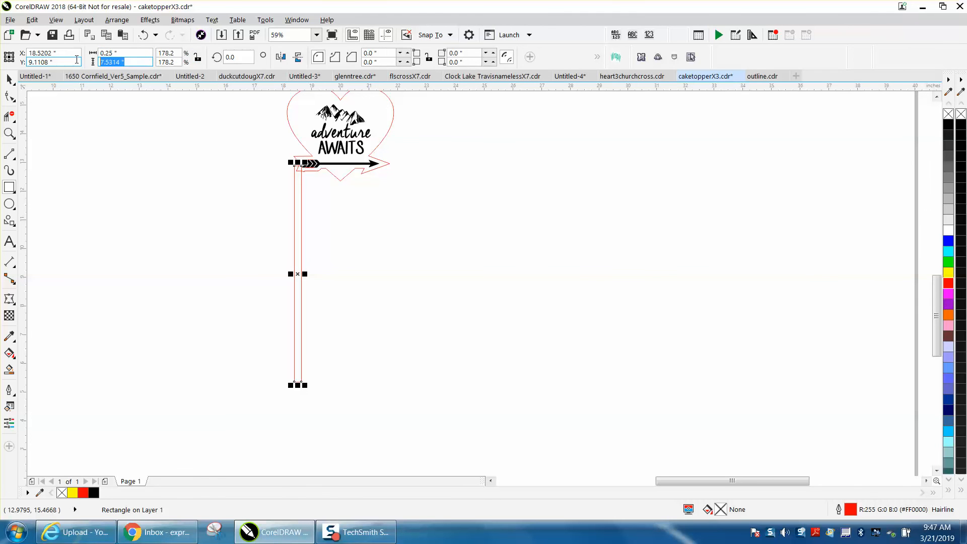
text(5)
key(Return)
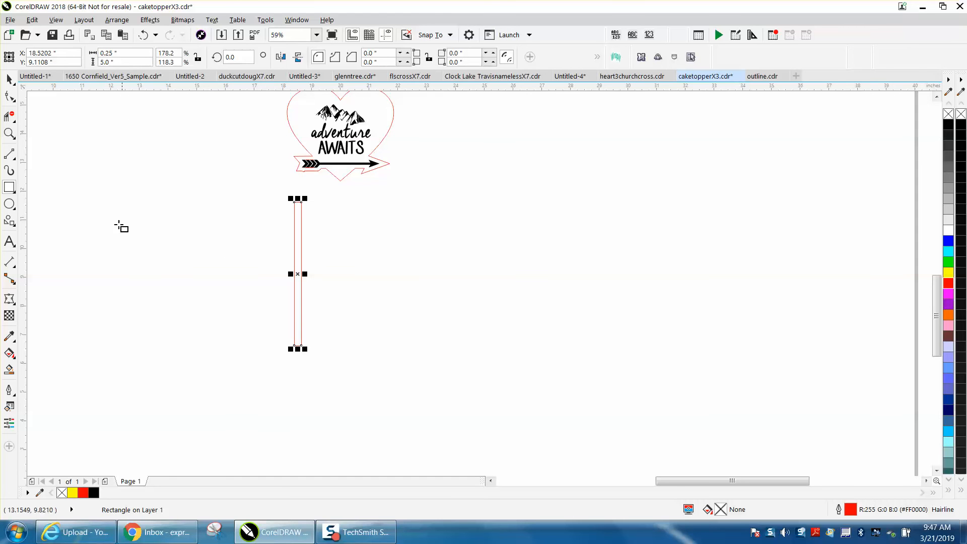
Step: Round only the two lower corners of the rectangle with a 0.13 inch radius, editing the corners independently
click(10, 138)
drag(248, 319, 383, 378)
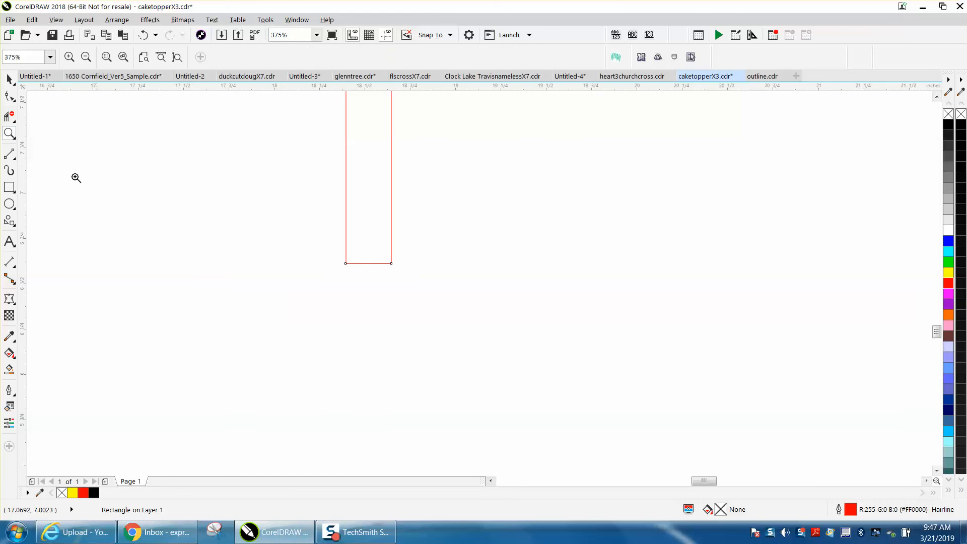
click(9, 81)
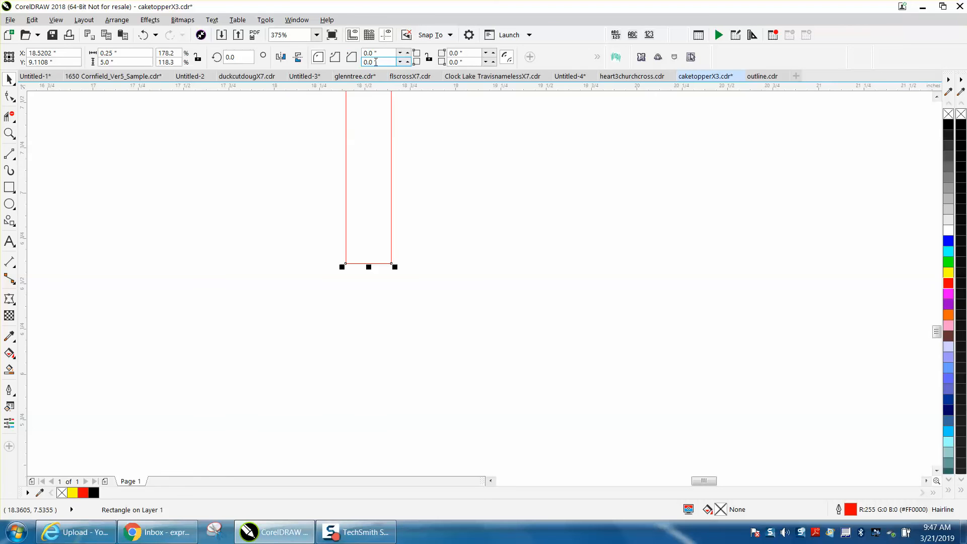
click(428, 58)
click(407, 60)
click(407, 61)
click(407, 62)
click(493, 62)
click(493, 63)
click(493, 63)
Step: Center the rounded stick on the page so it lines up with the middle of the heart
scroll(473, 169, down, 2)
drag(935, 333, 936, 316)
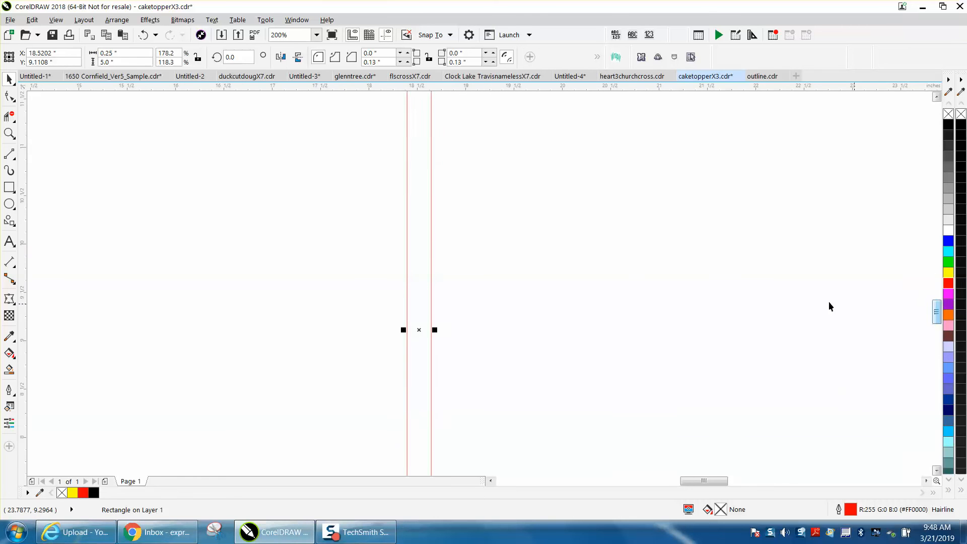
scroll(785, 302, down, 2)
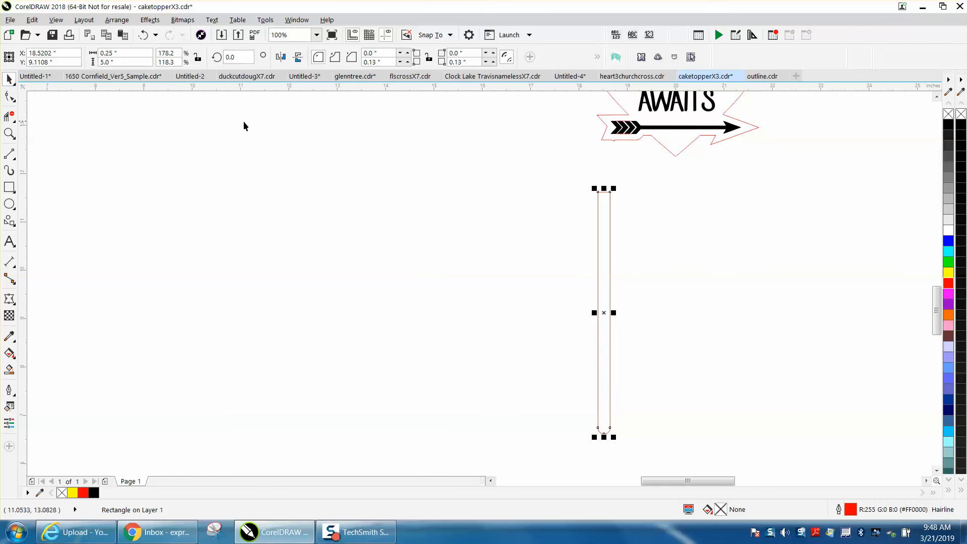
key(p)
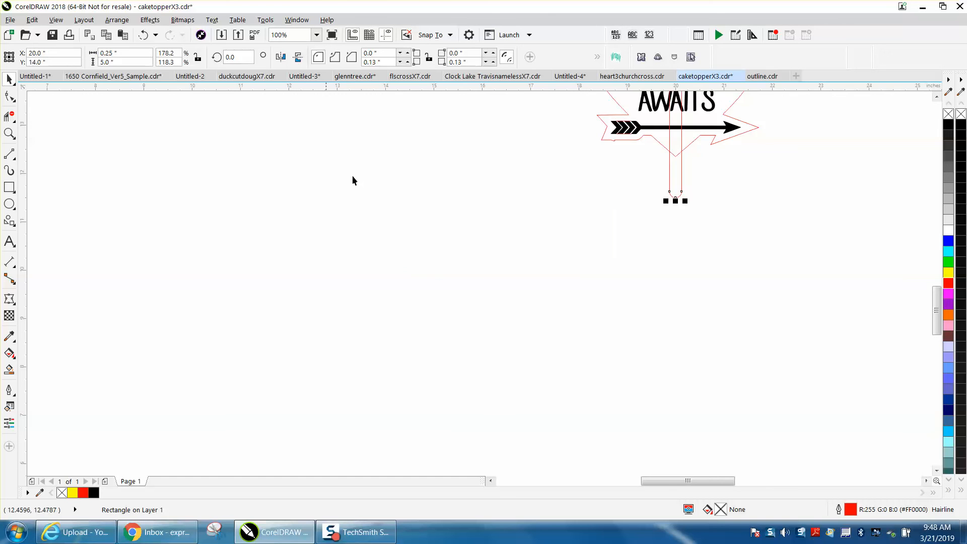
Step: Move the stick straight down about 3.5 inches so its upper end sits at the arrow, keeping it centered
scroll(264, 194, down, 1)
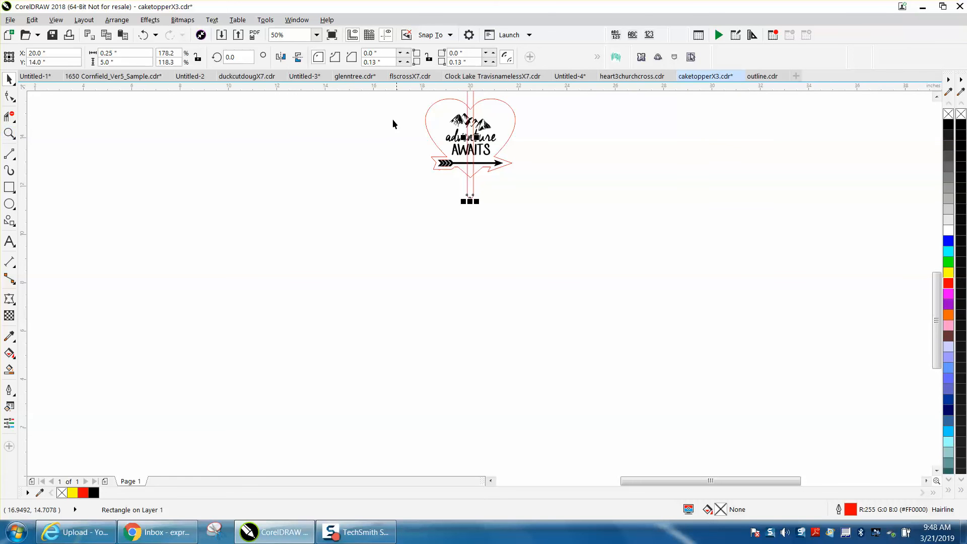
click(10, 133)
drag(400, 101, 611, 266)
click(9, 79)
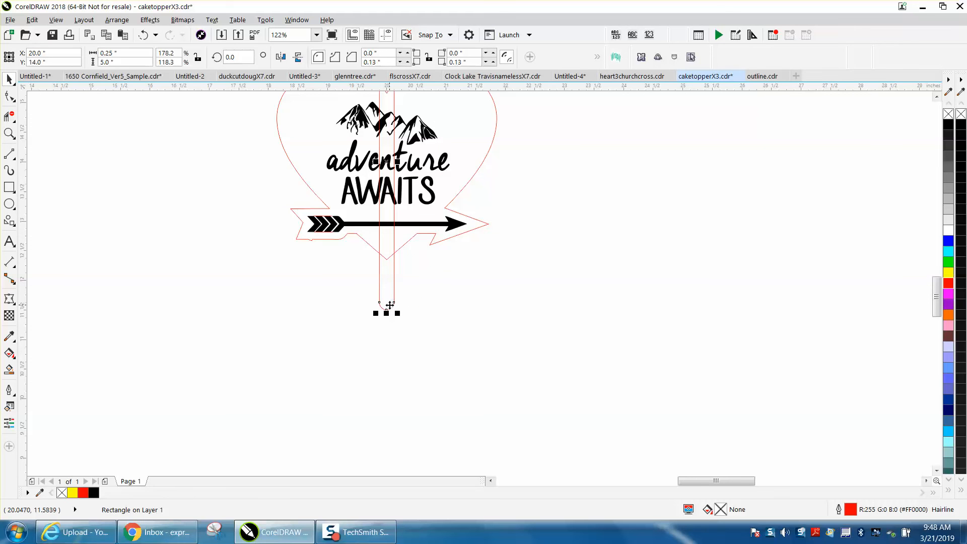
drag(388, 304, 376, 497)
scroll(395, 395, down, 2)
drag(391, 348, 390, 453)
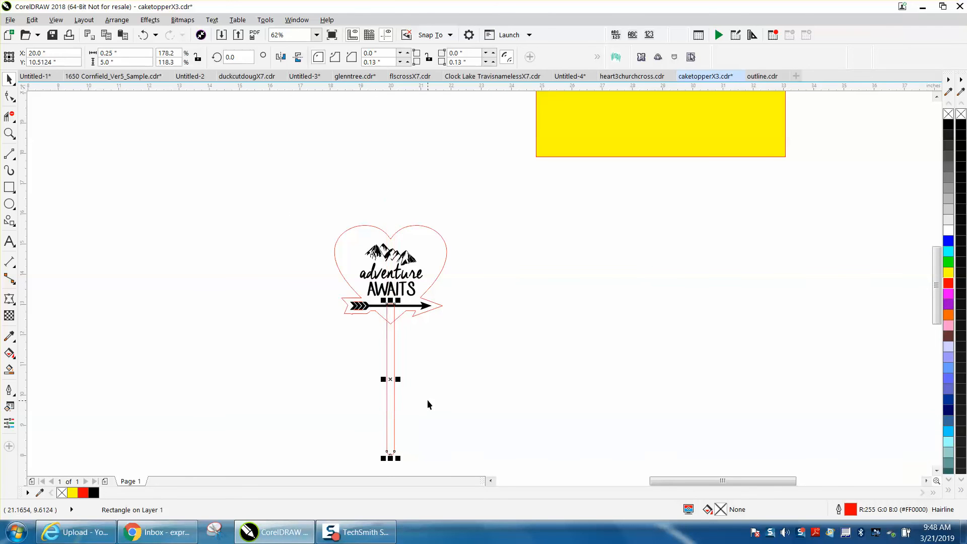
Step: Lower the stick about another 0.35 inch so its upper end sits below the arrow and overlaps the heart's tip
scroll(422, 383, down, 1)
click(10, 134)
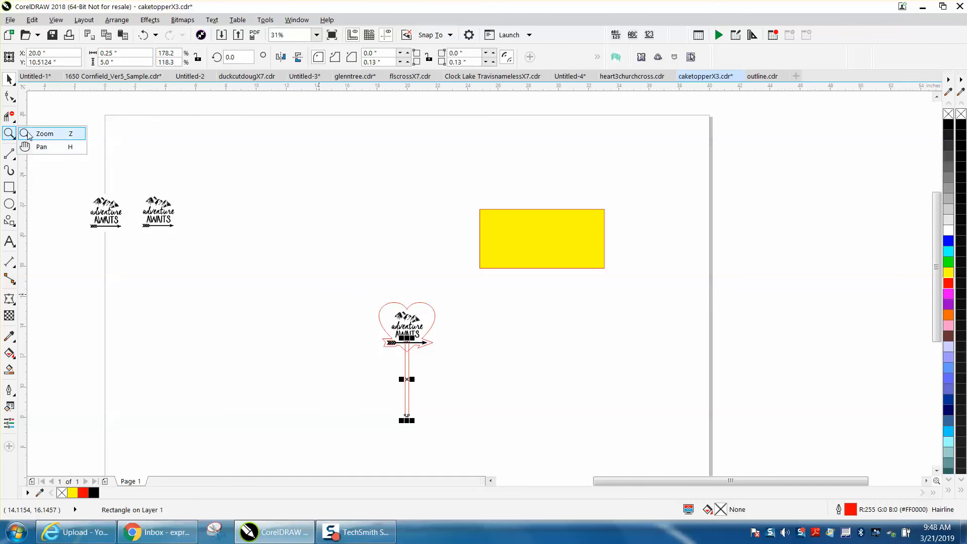
click(44, 133)
drag(496, 471, 497, 470)
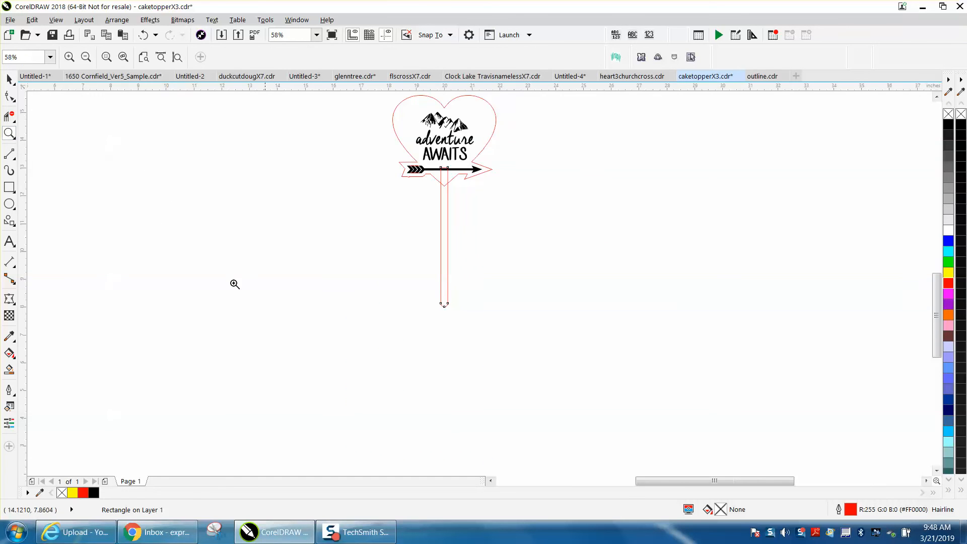
key(space)
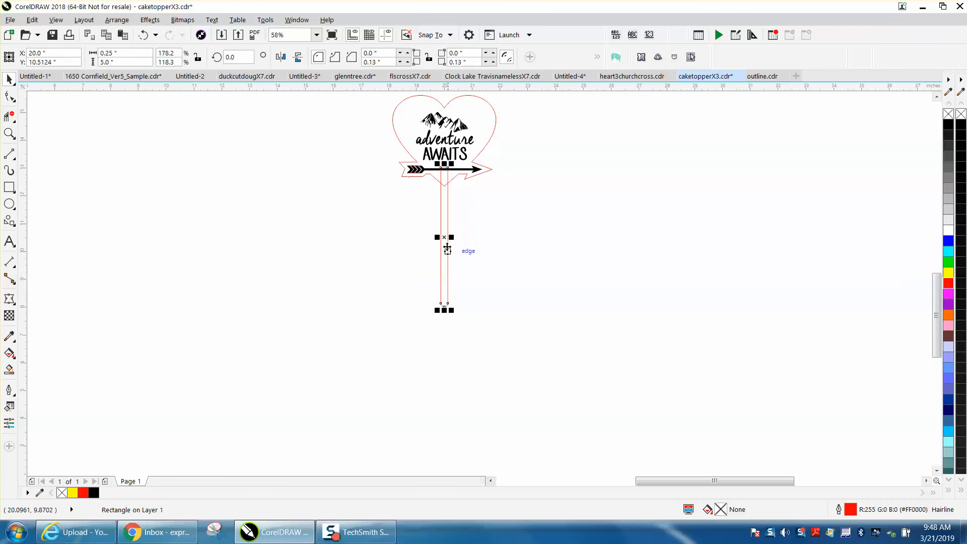
drag(446, 239, 446, 248)
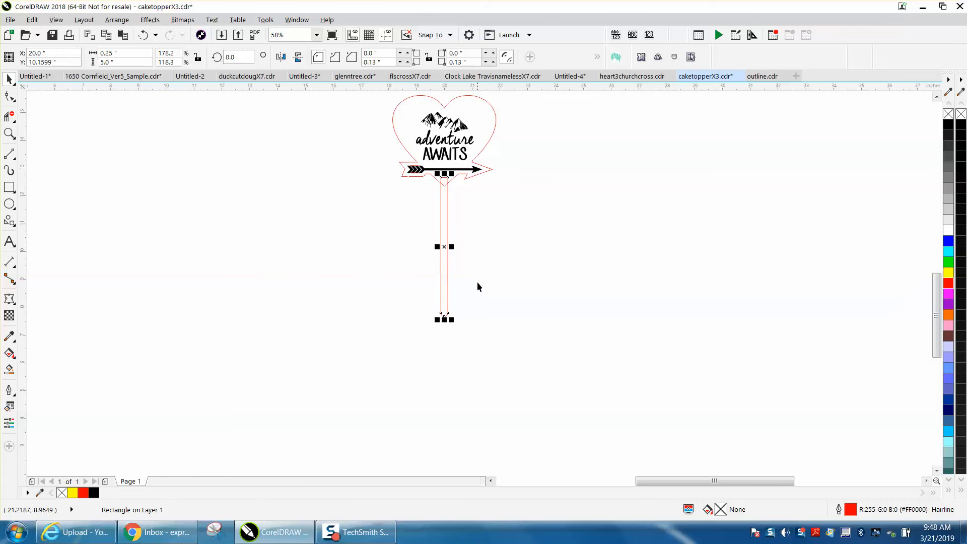
Step: Remove the overlapping line segments where the stick crosses the heart's tip using Virtual Segment Delete
click(9, 133)
drag(572, 296, 573, 296)
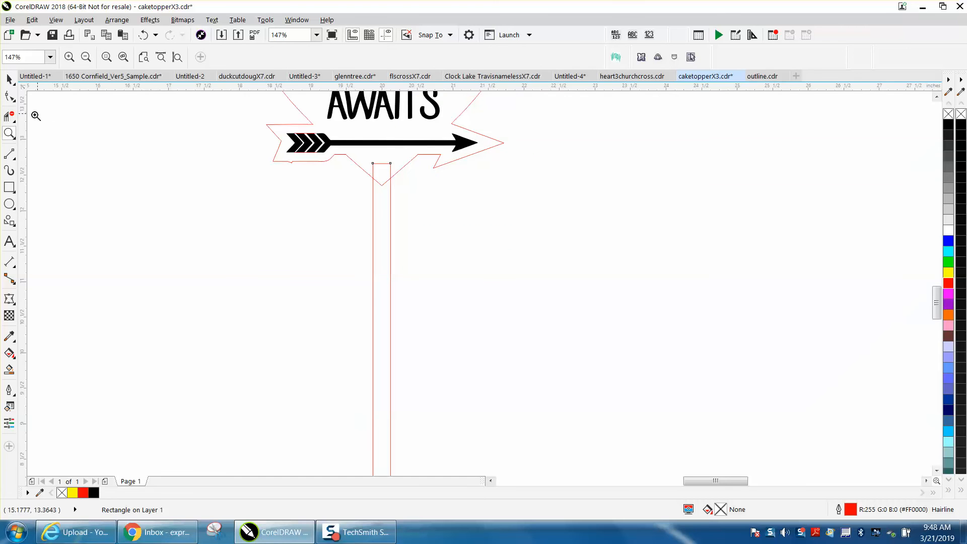
click(11, 119)
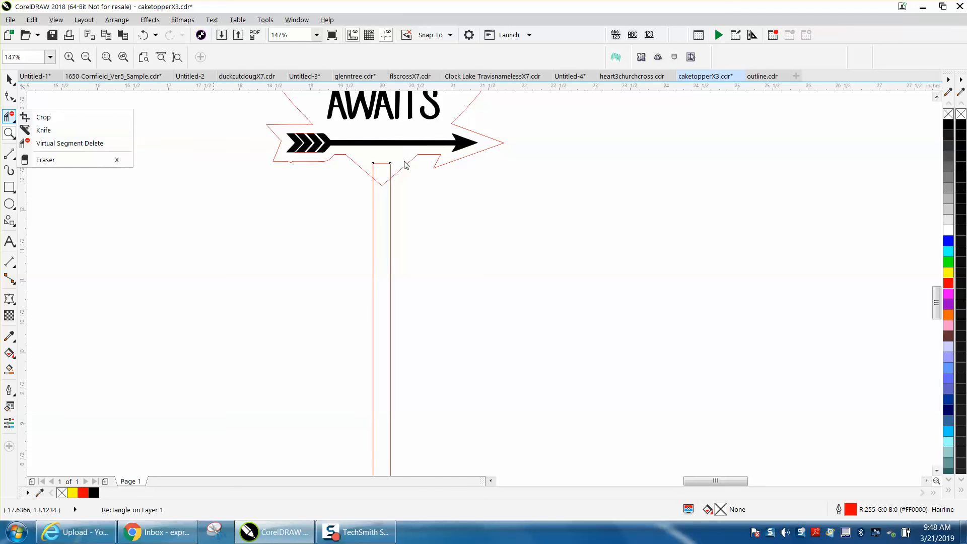
click(50, 119)
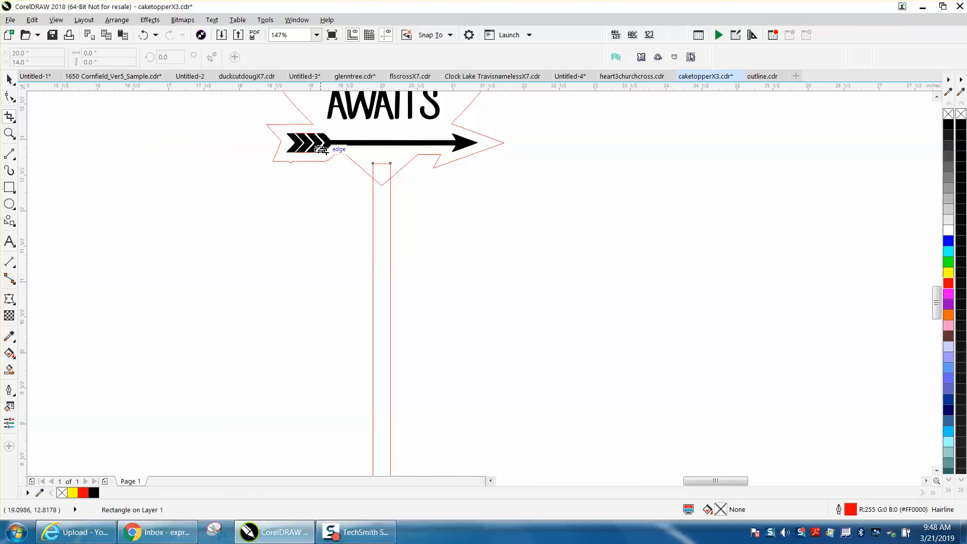
click(15, 126)
click(54, 144)
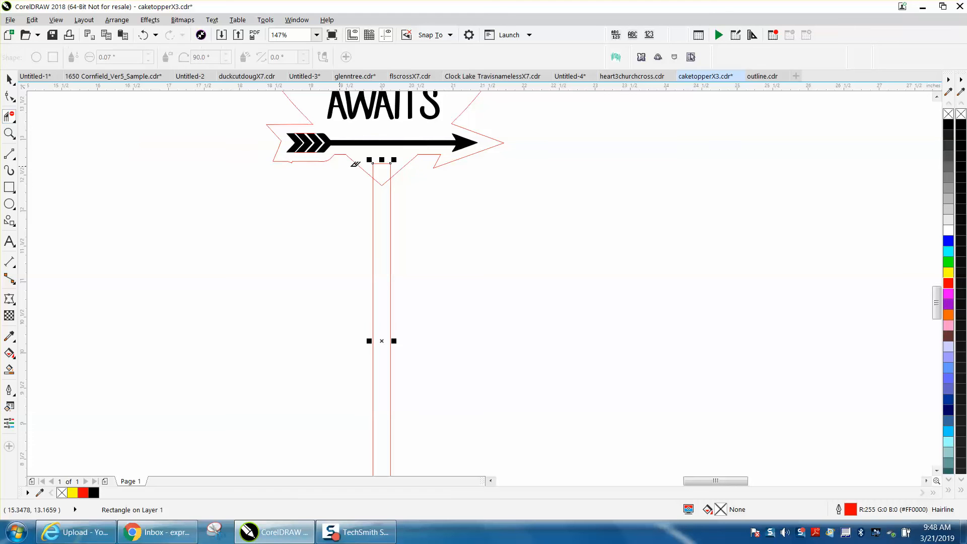
click(381, 161)
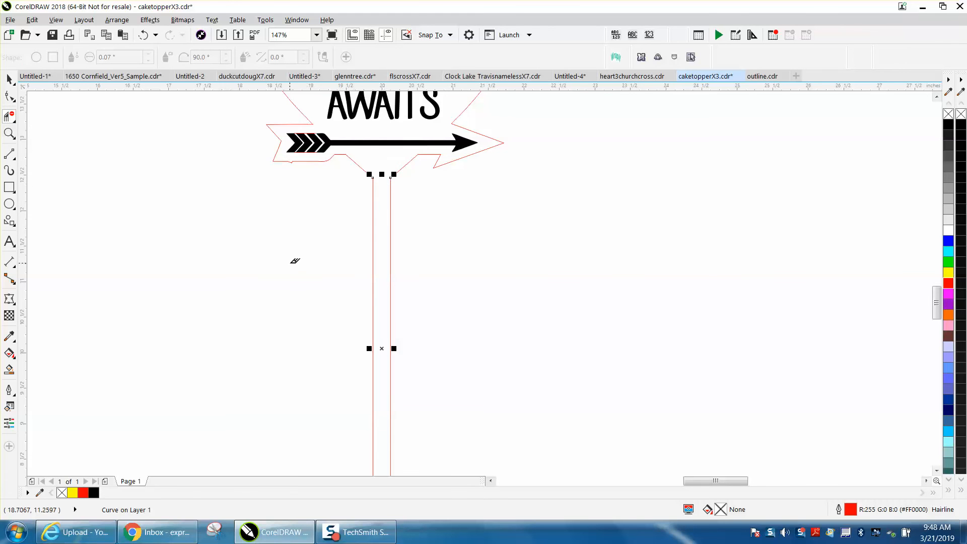
scroll(291, 262, down, 2)
click(9, 79)
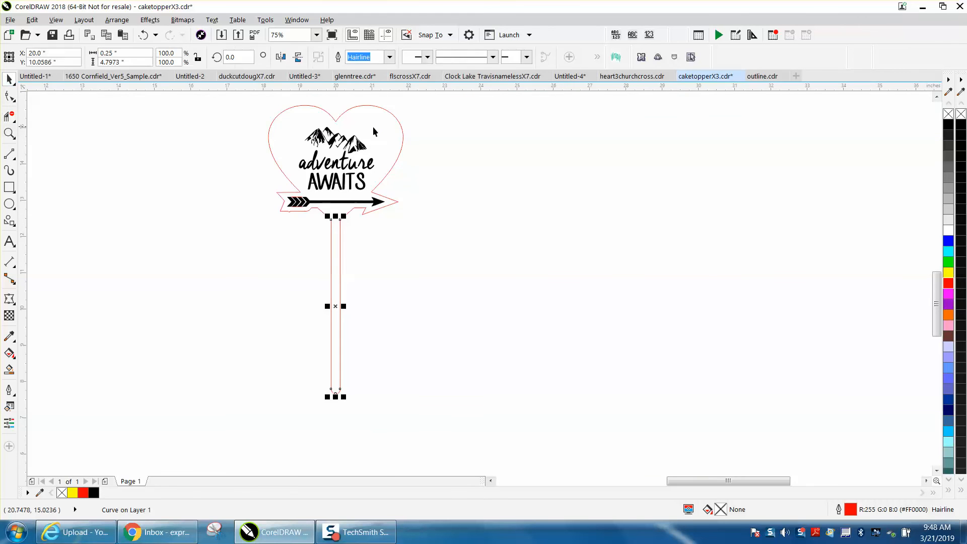
click(402, 129)
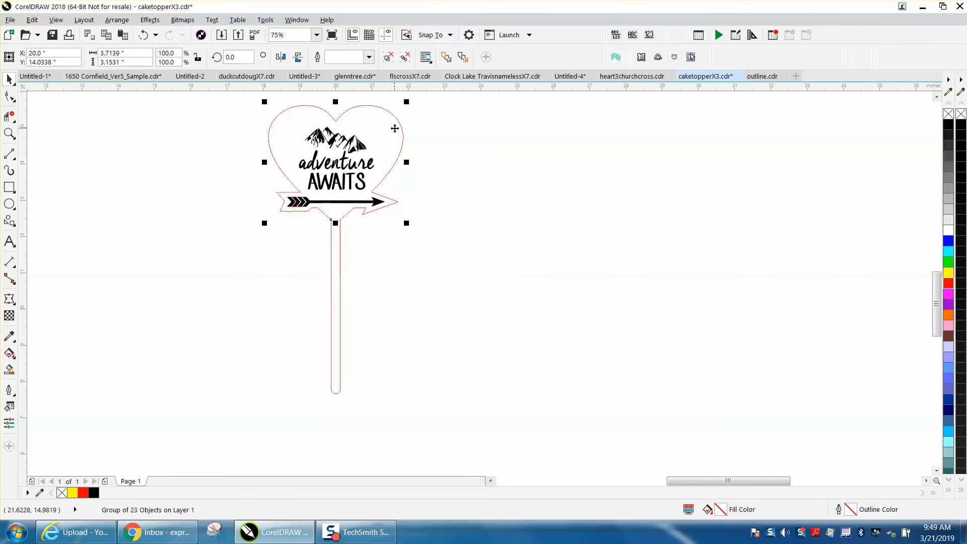
key(Right)
key(Right)
key(Right)
key(Right)
key(Right)
key(Right)
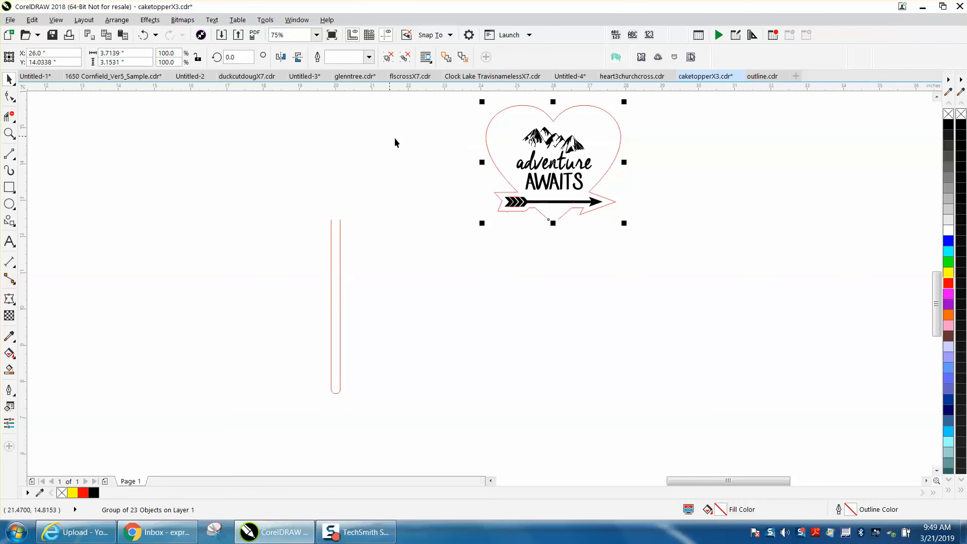
click(143, 36)
click(143, 36)
click(143, 36)
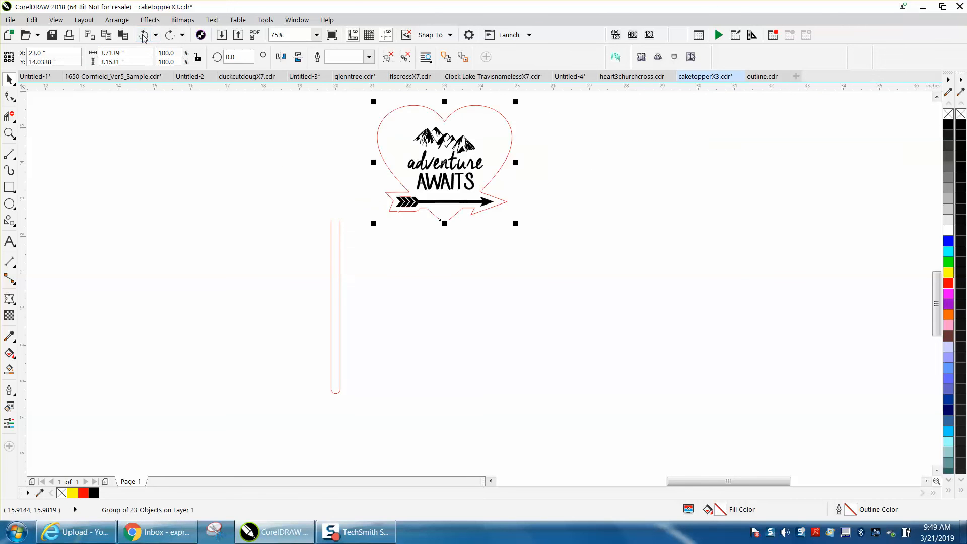
click(142, 36)
click(143, 37)
click(143, 36)
Step: Ungroup the heart and artwork group completely into individual objects and clear the selection
click(121, 21)
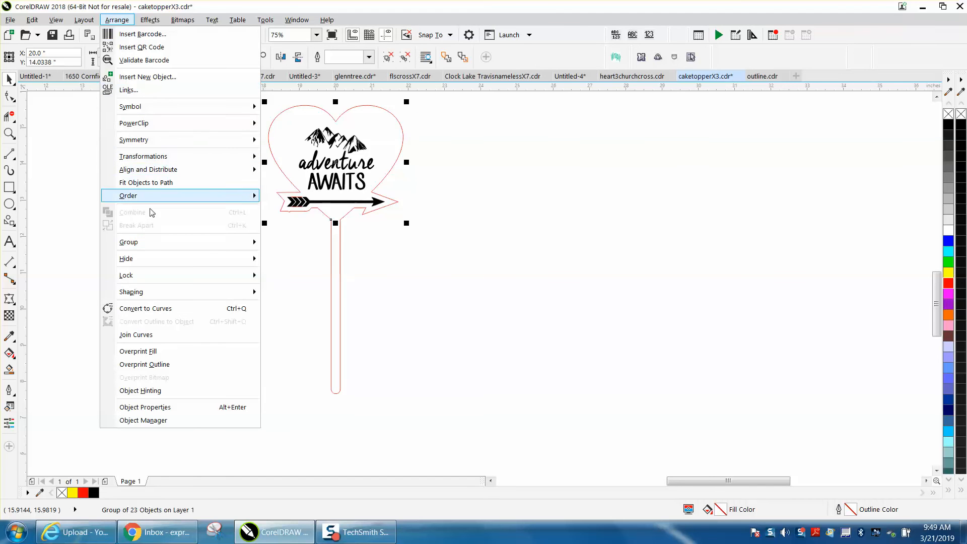
mouse_move(154, 243)
click(280, 257)
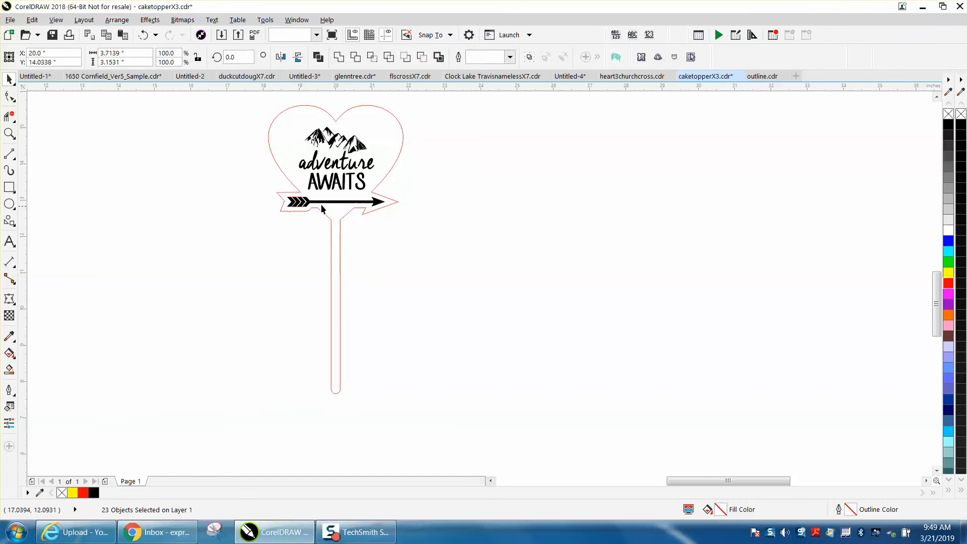
click(253, 218)
Step: Move the heart outline and the stick 6 inches to the right, away from the artwork, keeping them aligned with each other
click(381, 183)
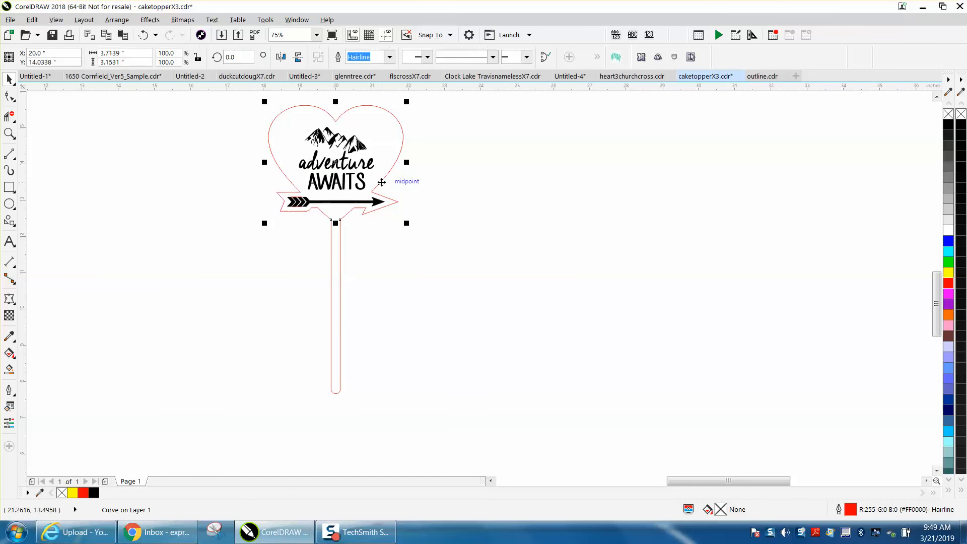
key(shift+Right)
key(shift+Right)
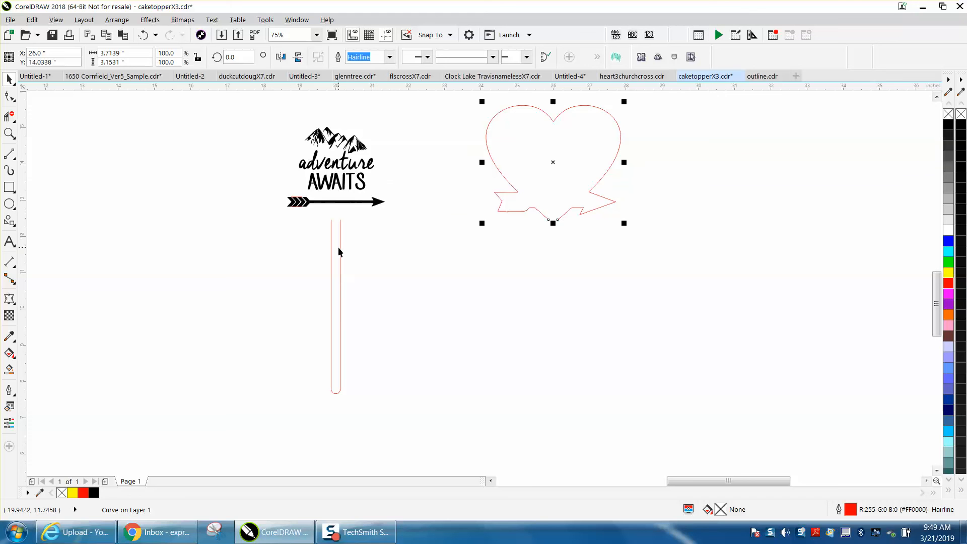
click(339, 247)
key(shift+Right)
key(shift+Right)
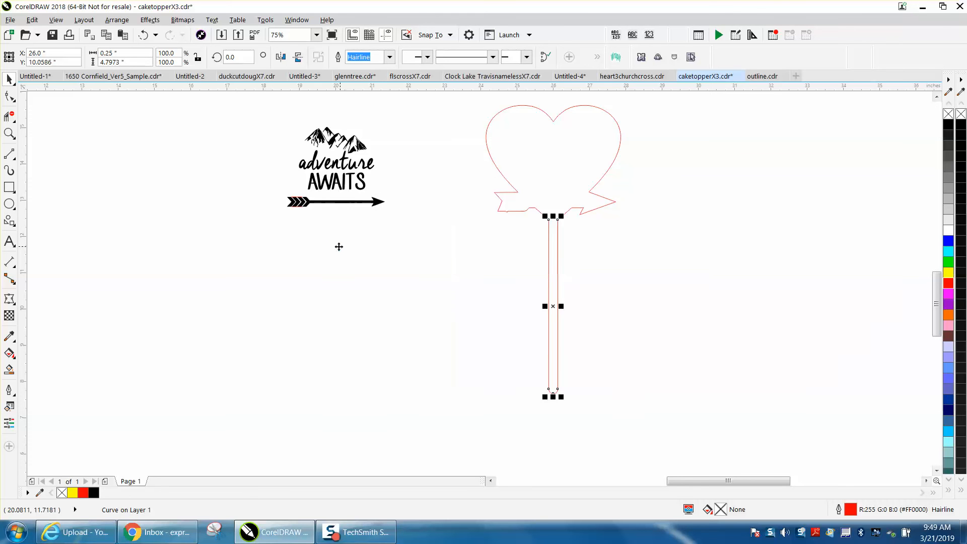
Step: Create a single black shape from the enclosed heart and stick area with Smart Fill and move it 6 inches to the right
click(13, 371)
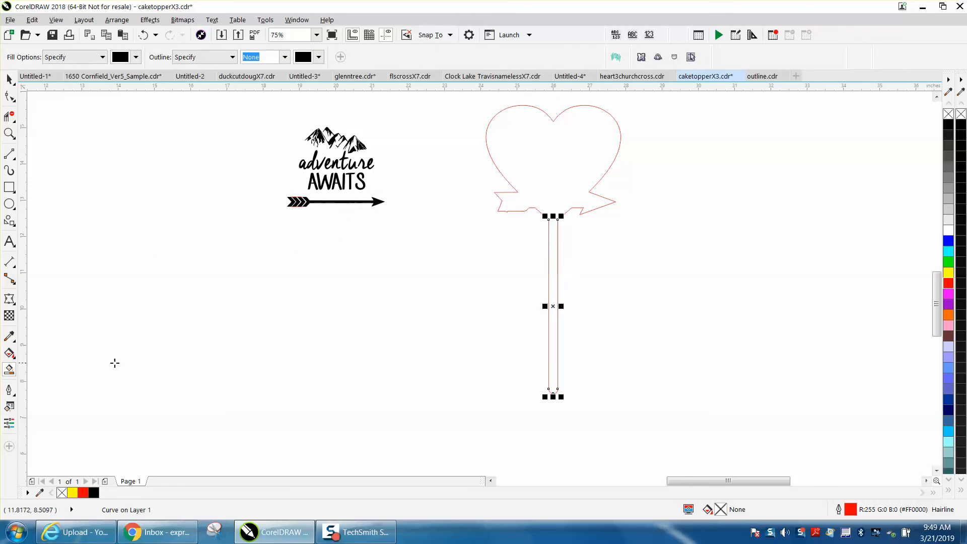
click(546, 184)
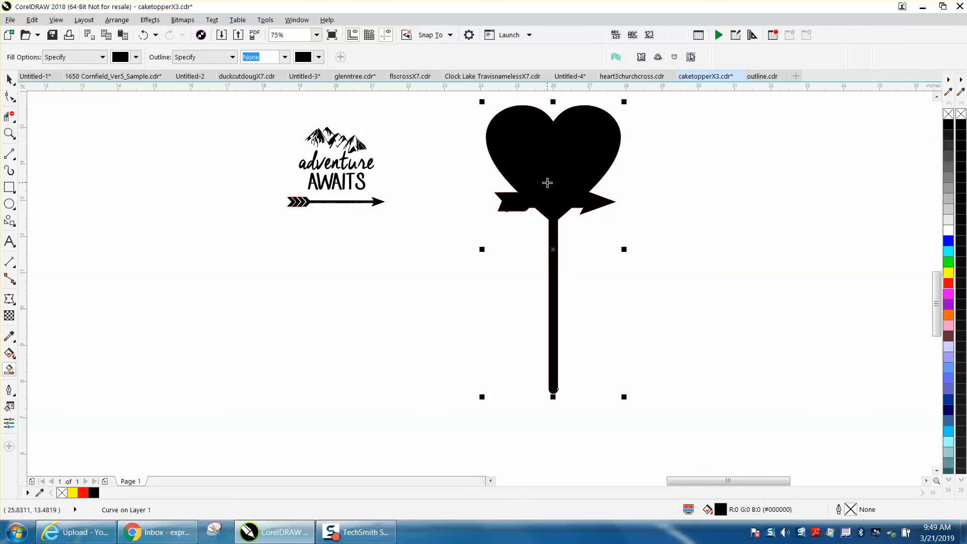
key(Right)
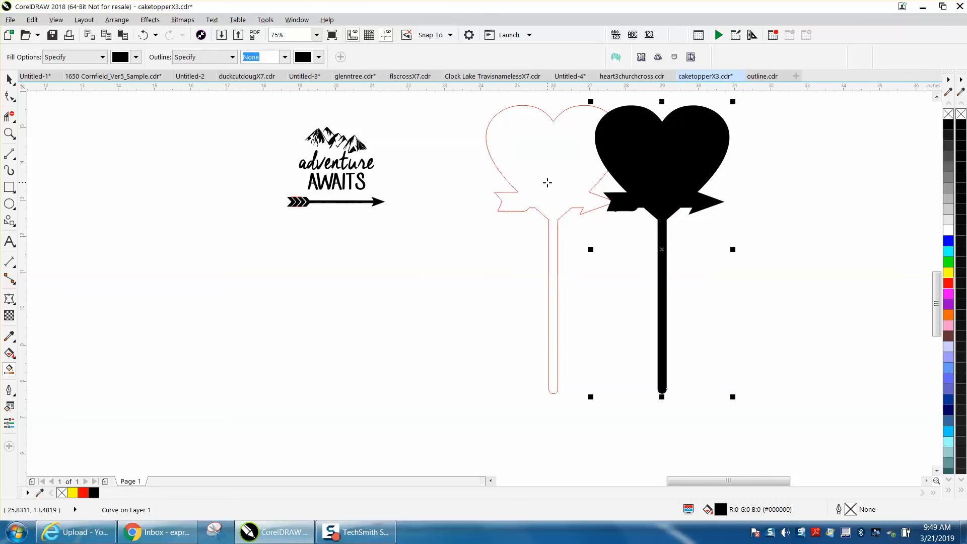
key(Right)
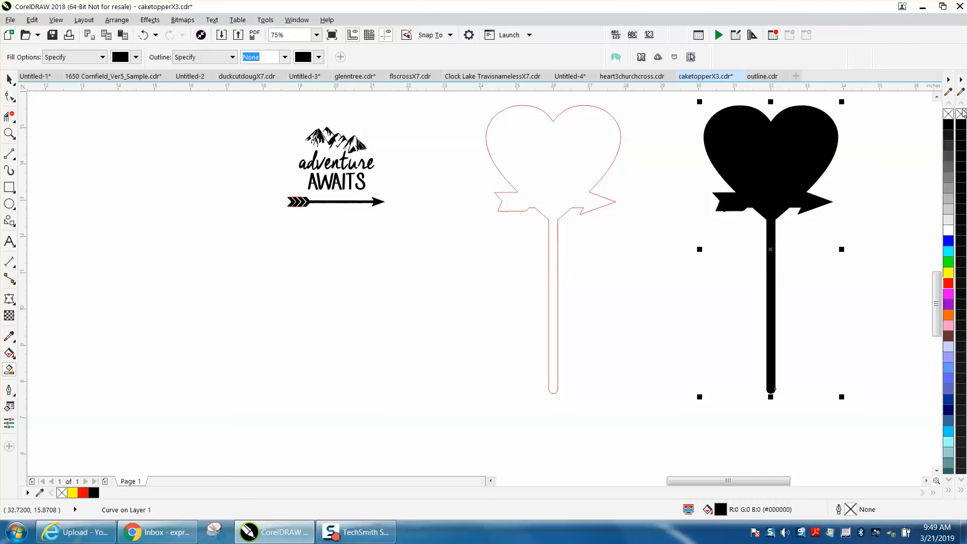
Step: Give the merged shape no fill and a red outline, and move it 12 inches left so it surrounds the artwork
click(949, 114)
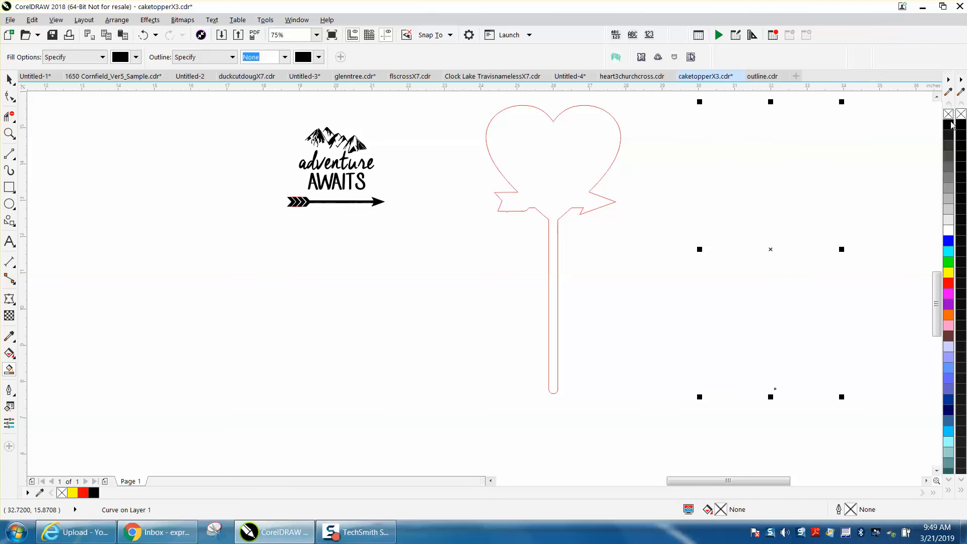
right_click(948, 283)
key(Left)
key(Left)
key(Left)
key(Left)
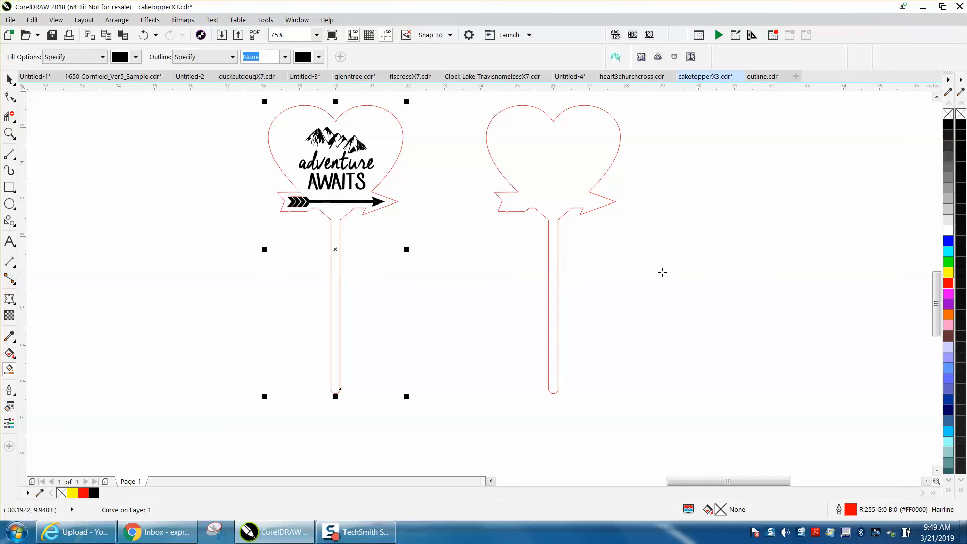
Step: Delete the original separate heart outline and stick, and test the merged outline by moving it and undoing that move
key(space)
click(484, 141)
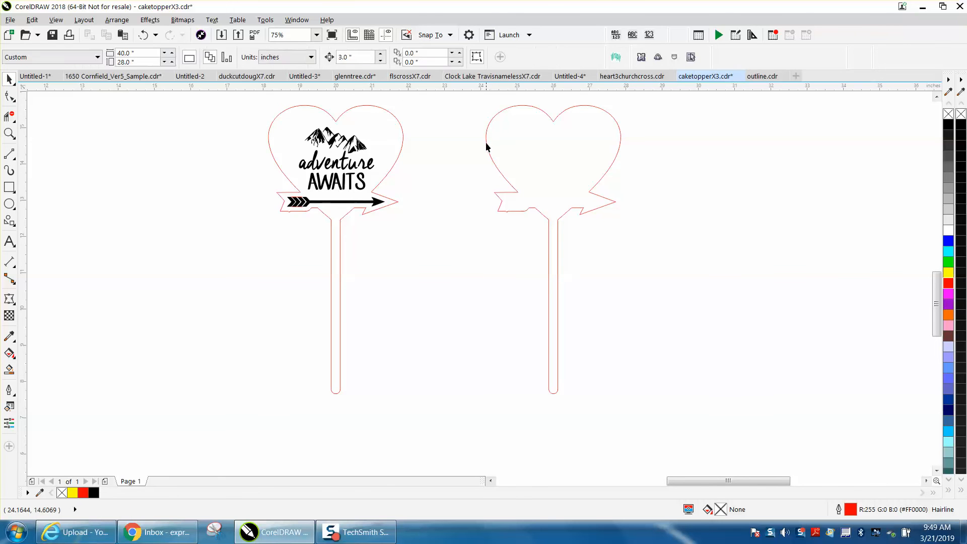
click(487, 146)
key(Delete)
click(557, 254)
key(Delete)
drag(338, 252, 528, 289)
click(148, 36)
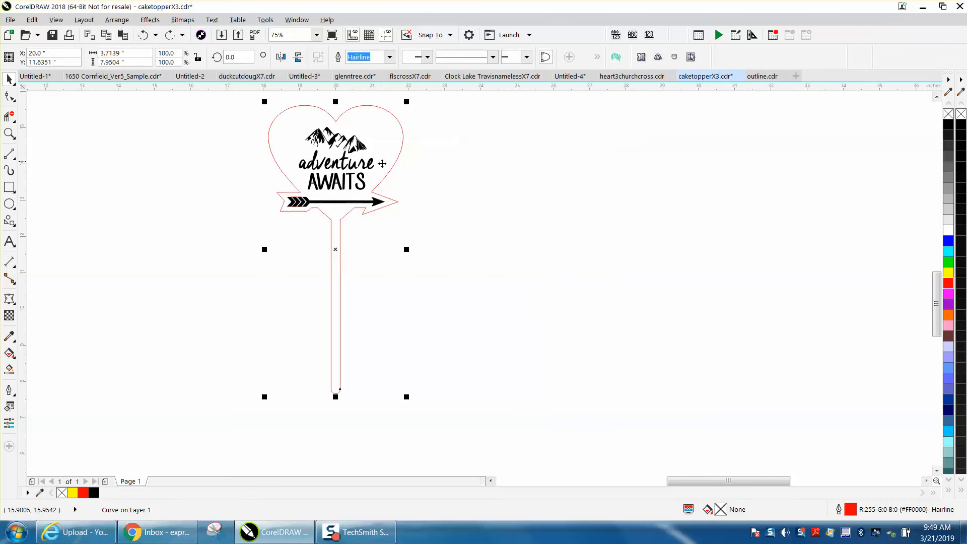
Step: Delete the stray nodes forming the small bump in the cut outline below the arrow's fletching so that edge is straight
click(10, 133)
drag(254, 148, 493, 265)
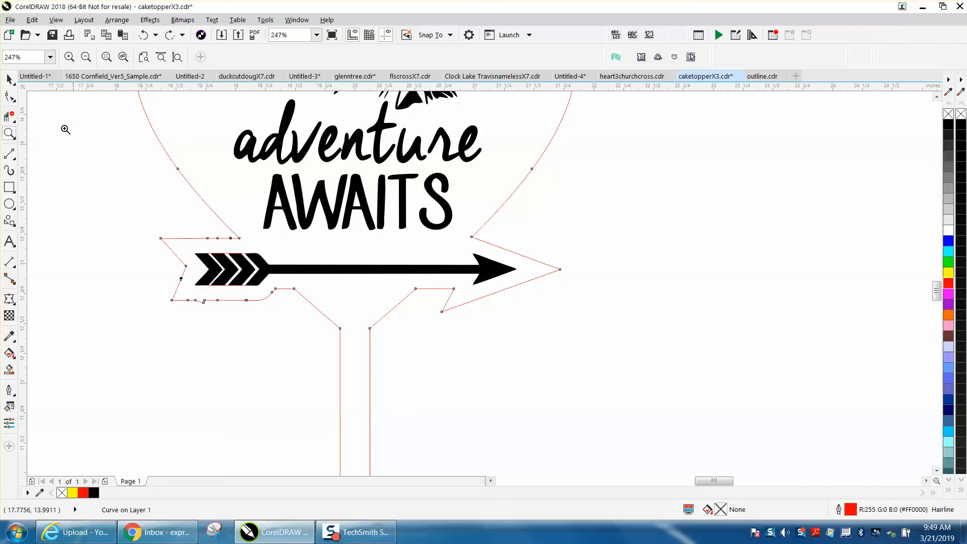
drag(141, 263, 281, 327)
click(9, 96)
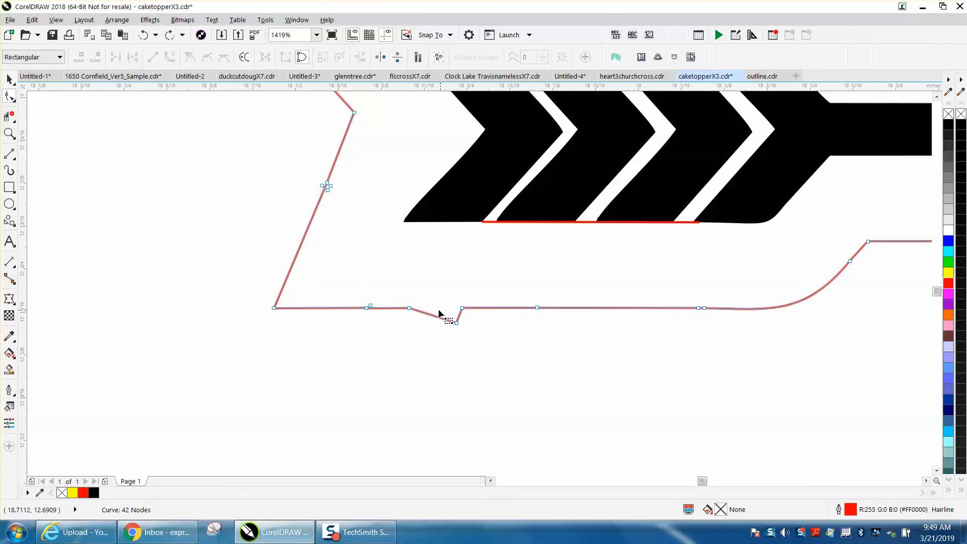
drag(551, 334, 551, 333)
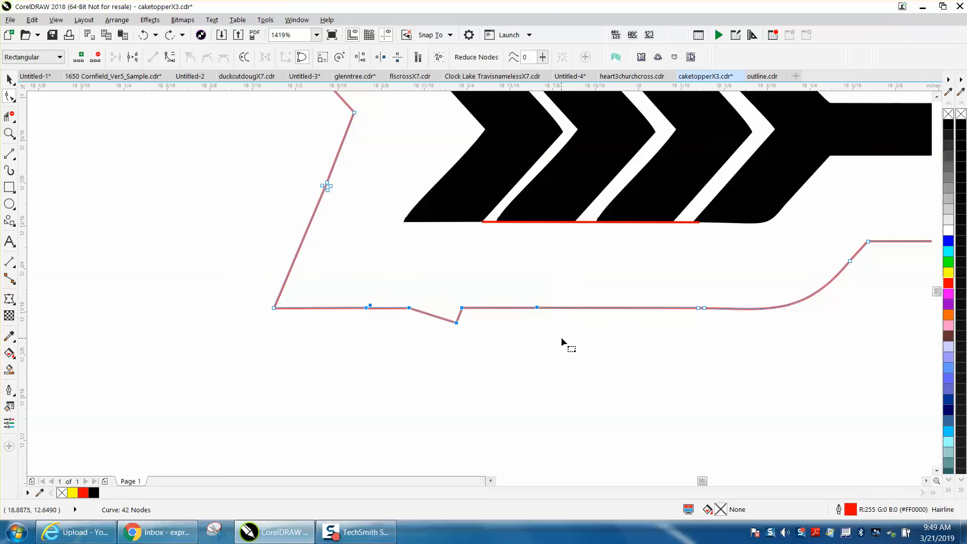
key(Delete)
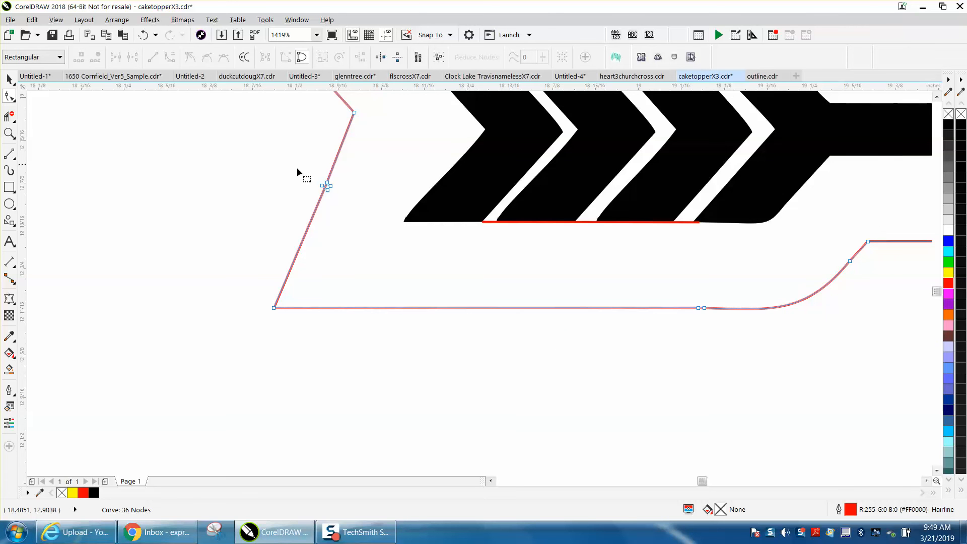
Step: Delete the surplus nodes on the slanted outline edge at the arrow's tail
drag(357, 212, 357, 212)
key(Delete)
scroll(347, 207, down, 2)
drag(548, 275, 548, 275)
scroll(540, 301, down, 5)
scroll(499, 283, down, 2)
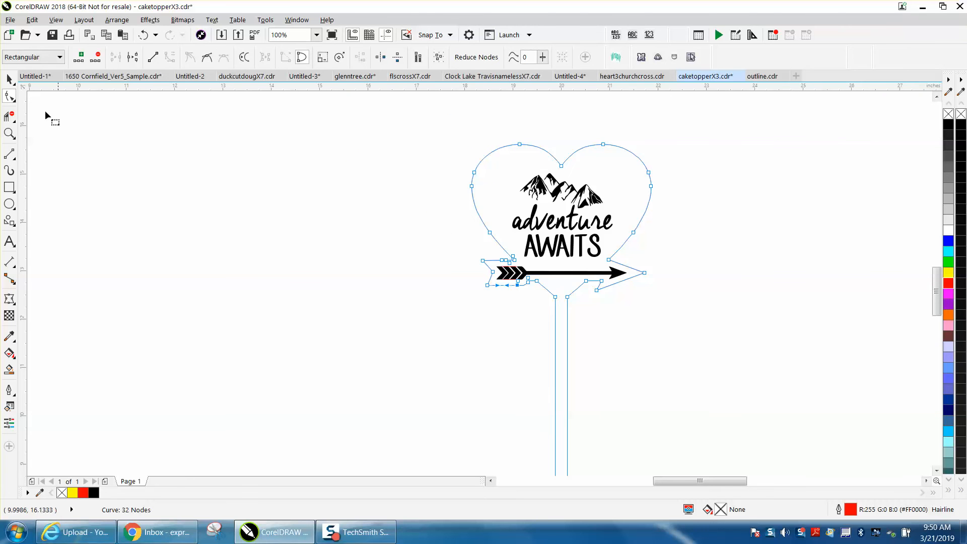
click(9, 134)
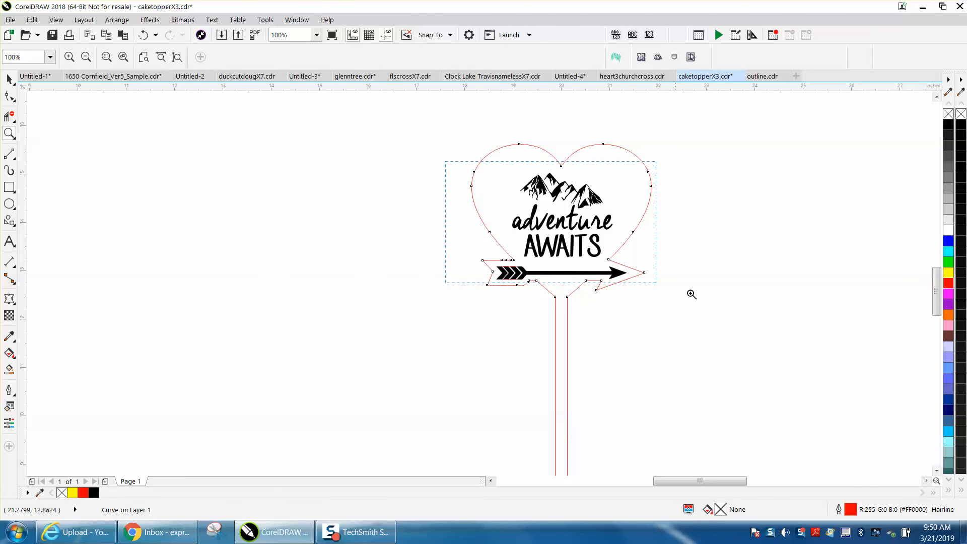